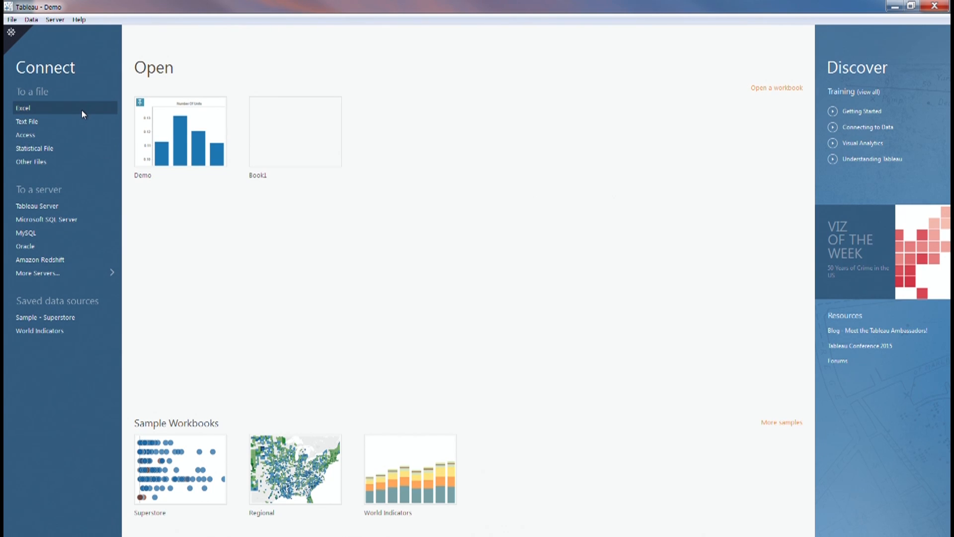
- Connect to the Desktop's fannie_2006Q1.csv as a text file data source
click(44, 122)
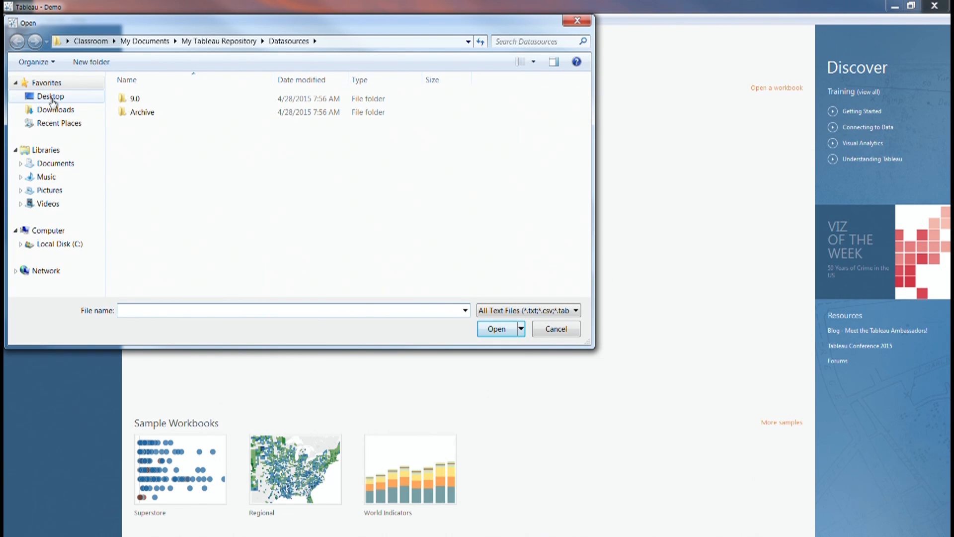
click(47, 95)
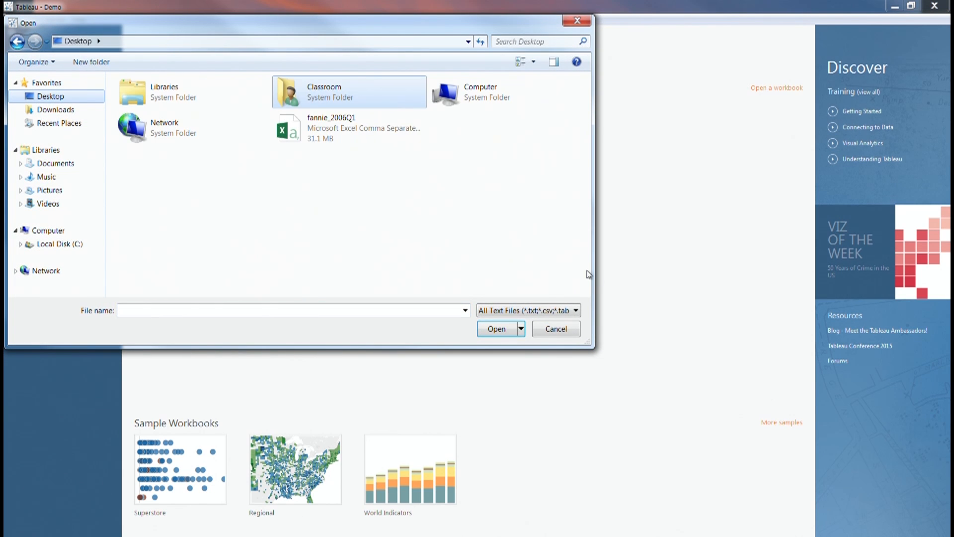
click(312, 142)
click(495, 330)
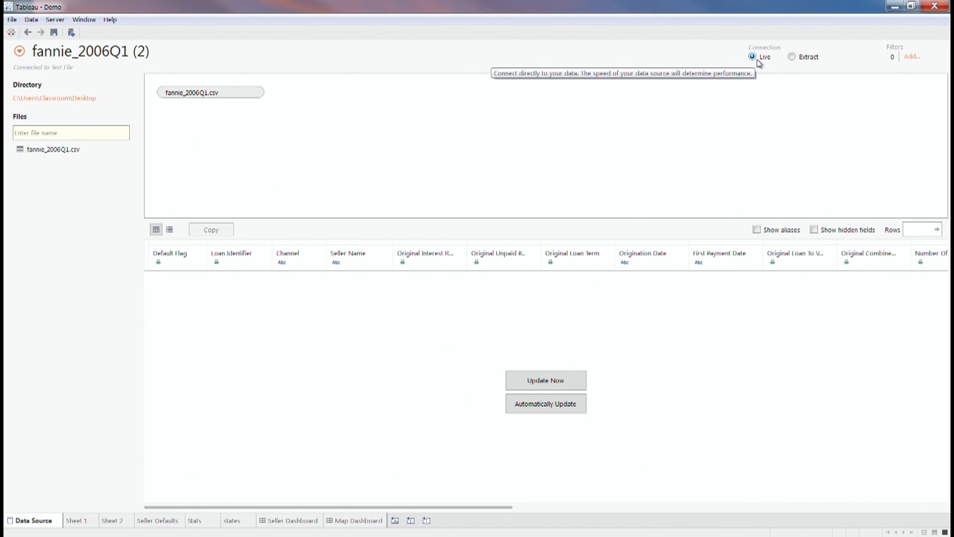
- Switch the fannie_2006Q1 connection from Live to Extract and return to the start page
click(793, 57)
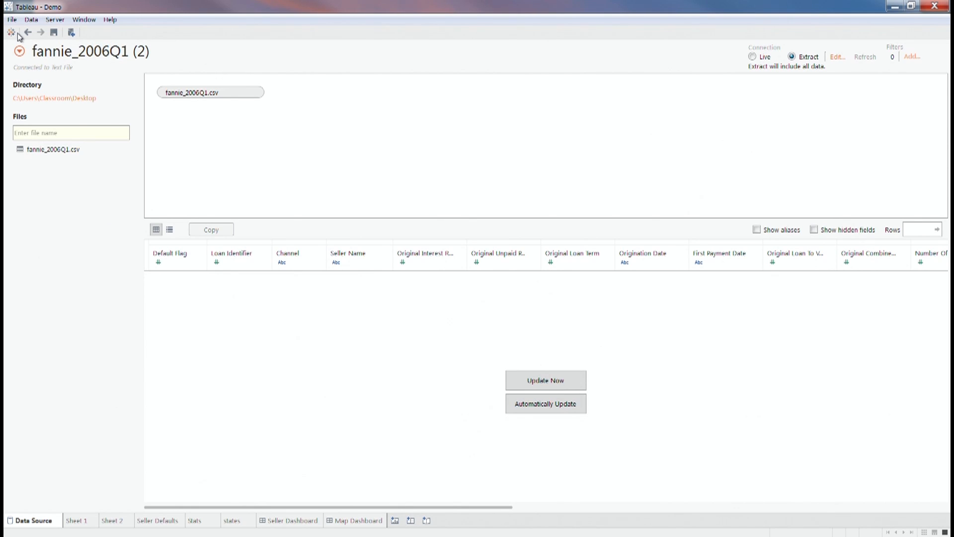
click(11, 20)
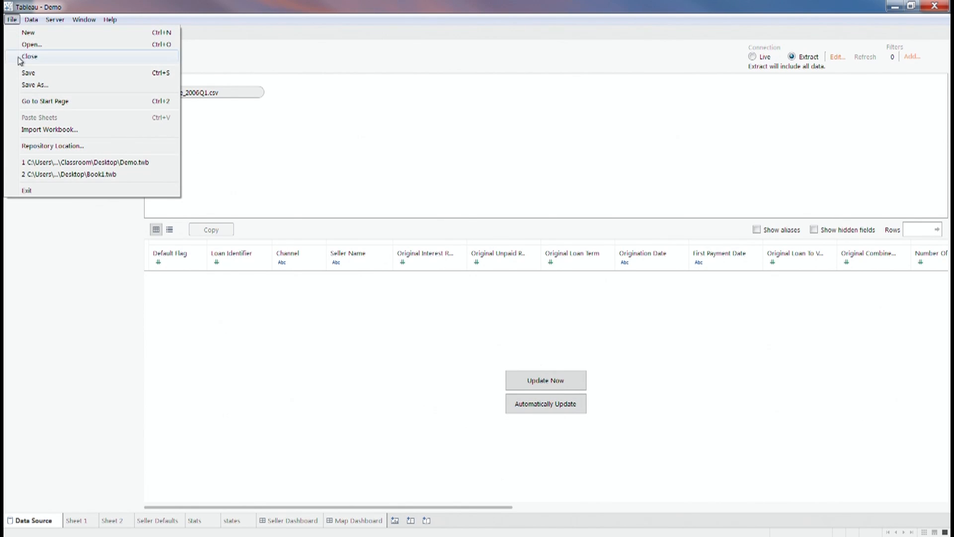
click(35, 101)
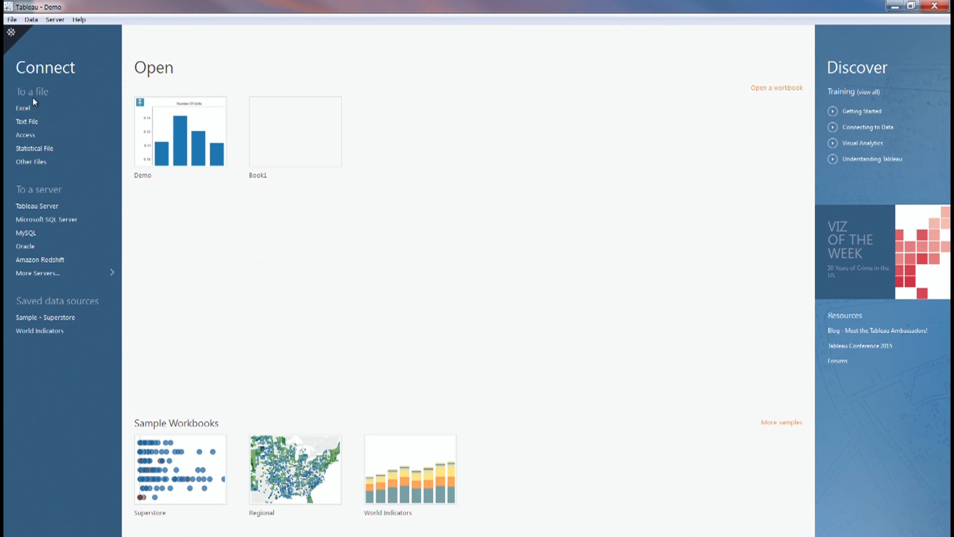
- Open the fannie_2006Q1 Tableau Extract file and skip saving another extract copy
click(35, 162)
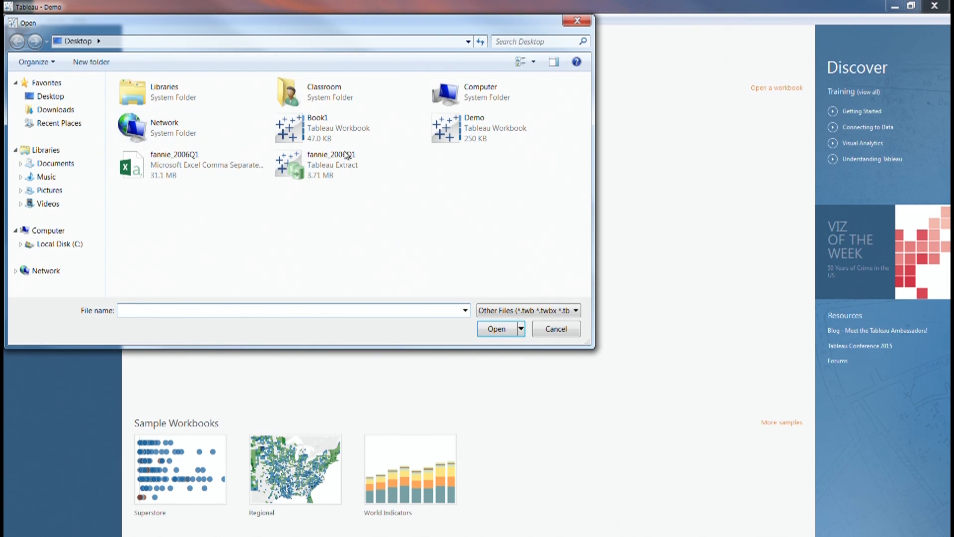
click(378, 164)
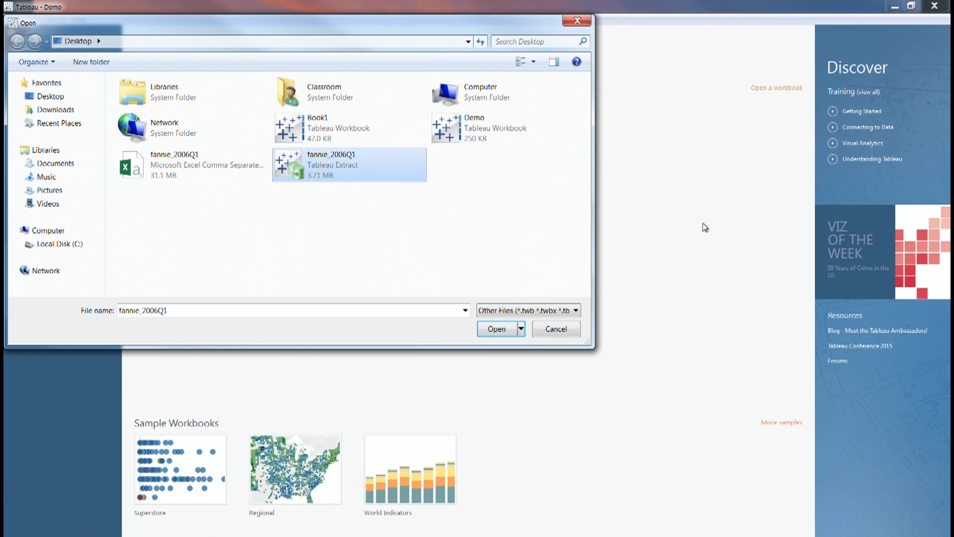
click(507, 328)
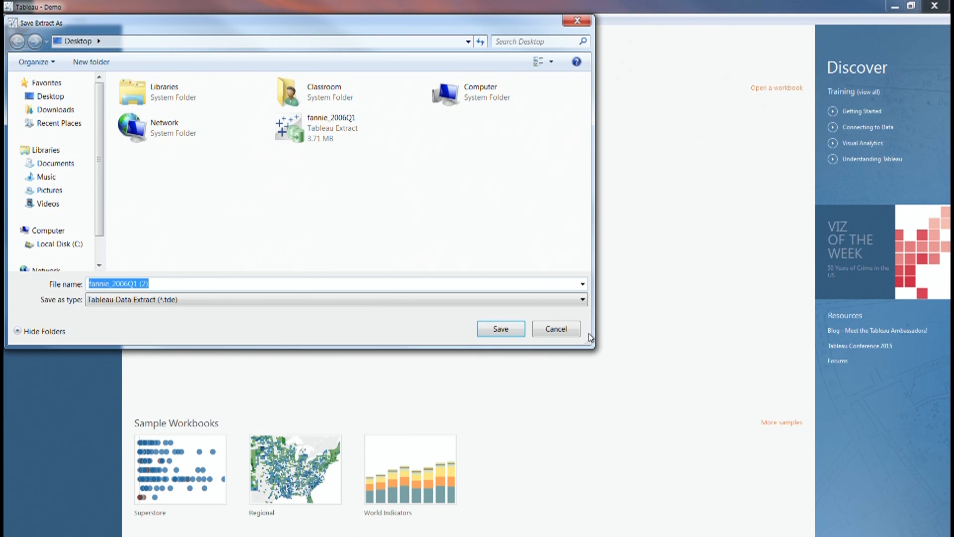
click(556, 328)
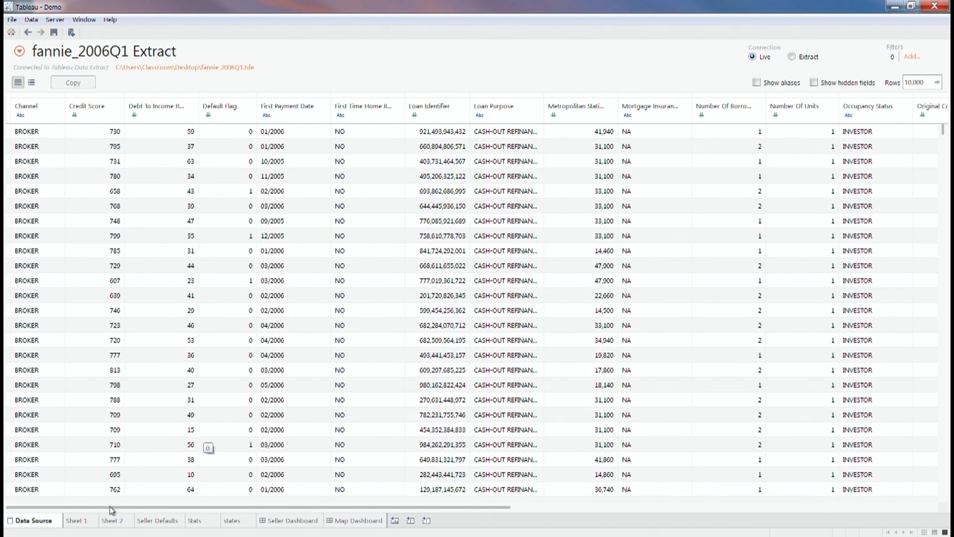
- Add a new blank worksheet, Sheet 6, to the Demo workbook
mouse_move(82, 521)
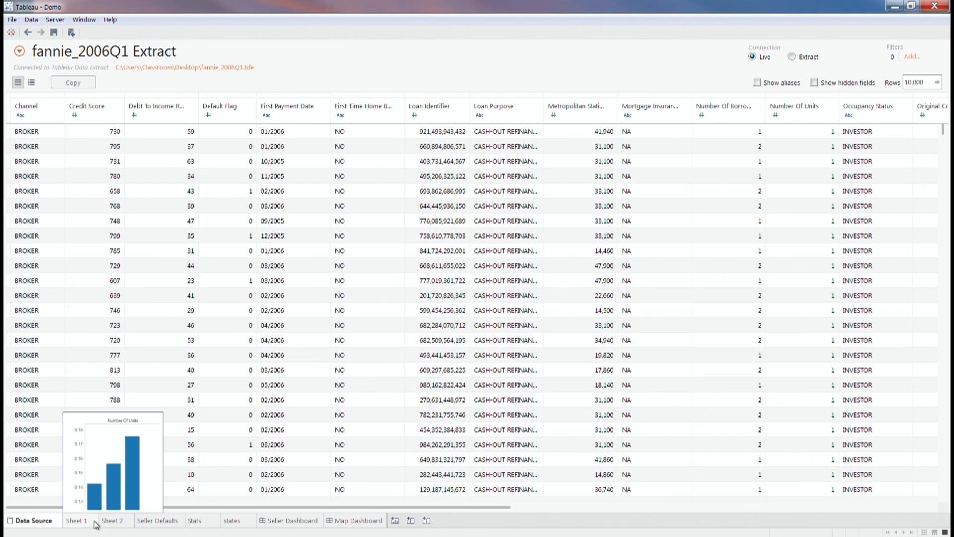
click(404, 522)
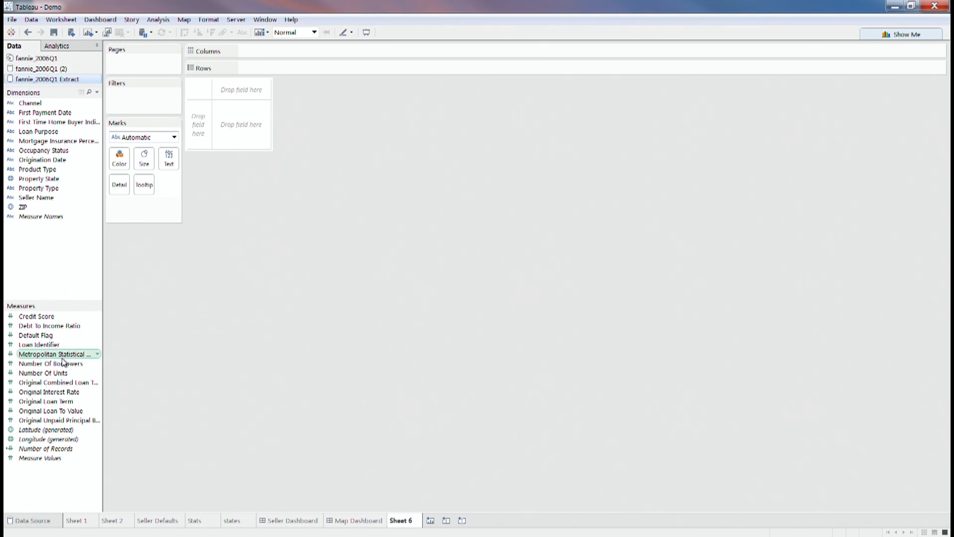
- Remove the 309,458 Number Of Borrowers total and move that field into Dimensions
drag(63, 365, 267, 123)
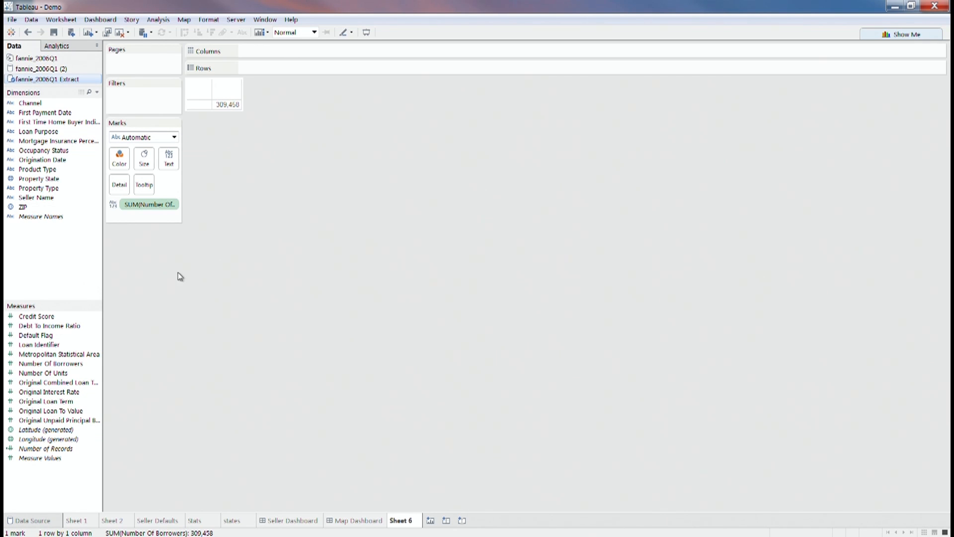
click(81, 364)
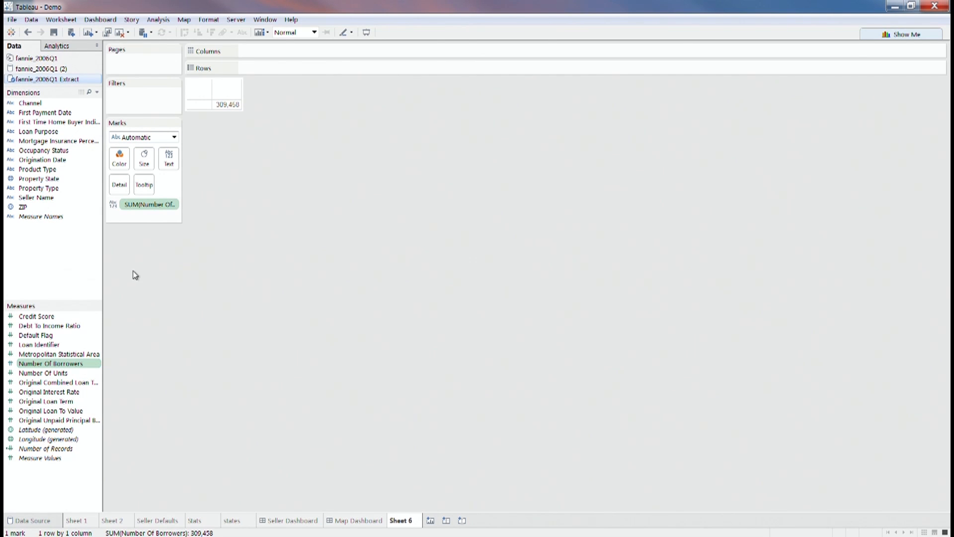
click(171, 204)
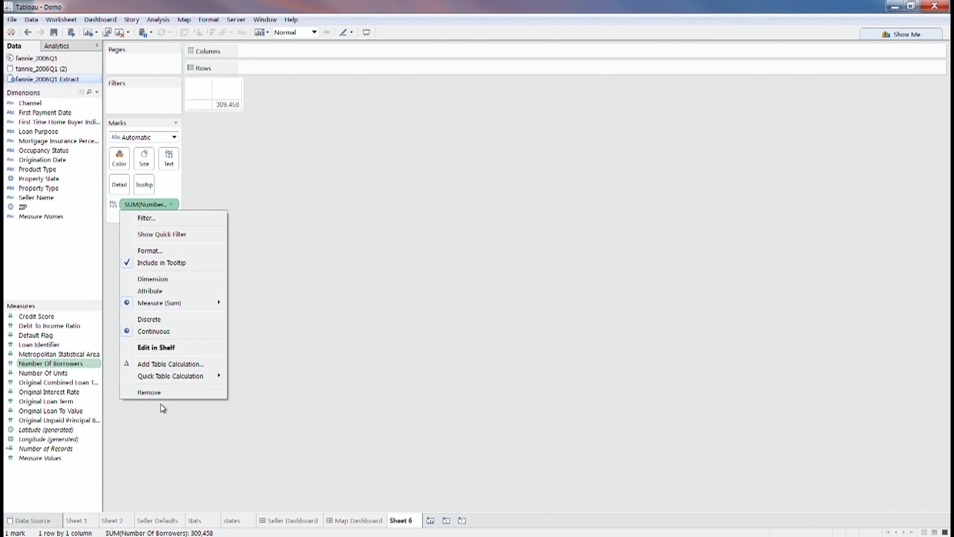
click(160, 392)
drag(70, 366, 73, 240)
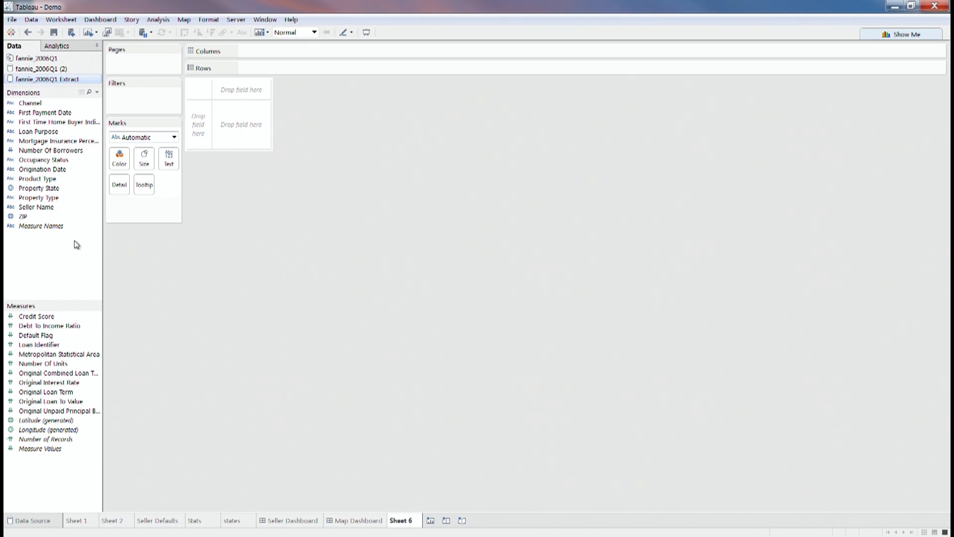
- Put Number Of Borrowers on Rows with Number of Records counts per value
drag(56, 153, 237, 136)
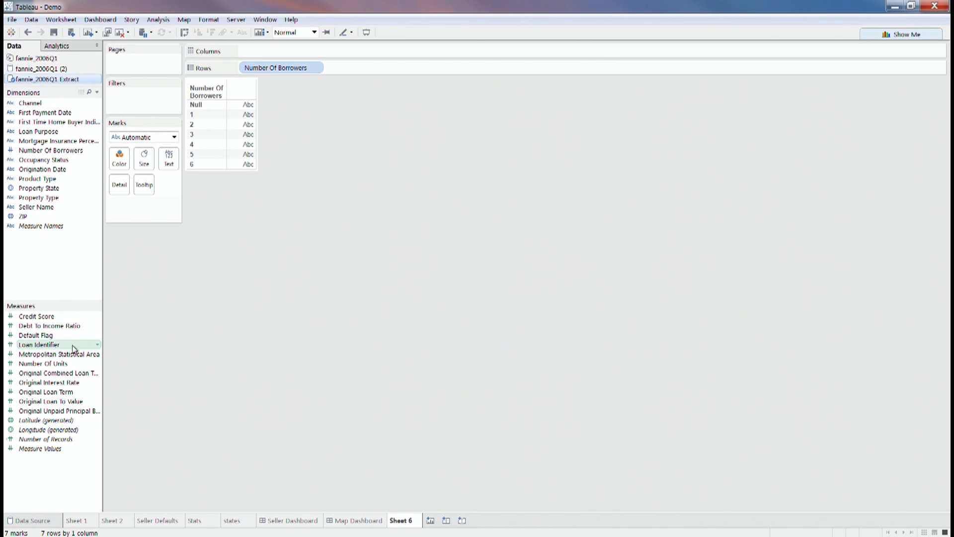
drag(76, 443, 256, 148)
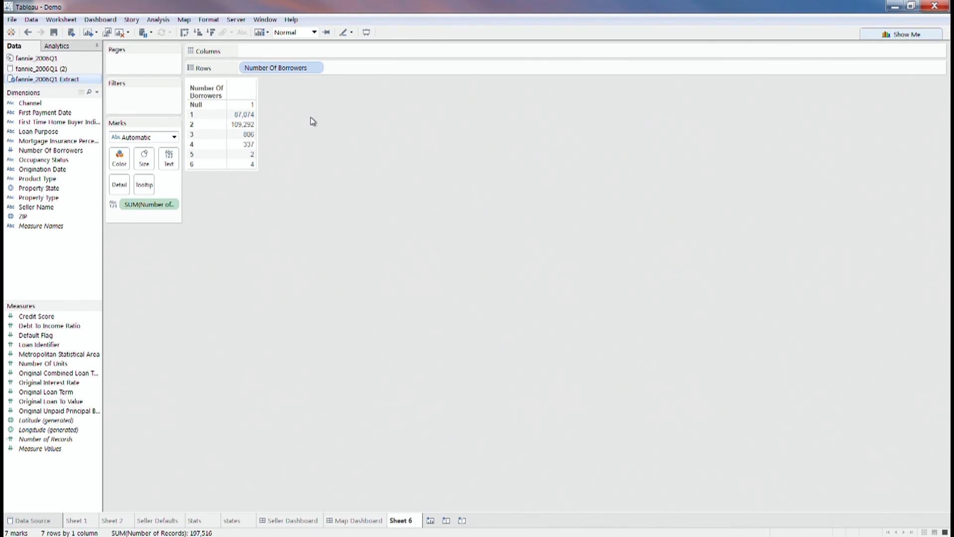
mouse_move(256, 118)
- Make Number Of Units a dimension and remove the record count from the table
drag(75, 363, 80, 204)
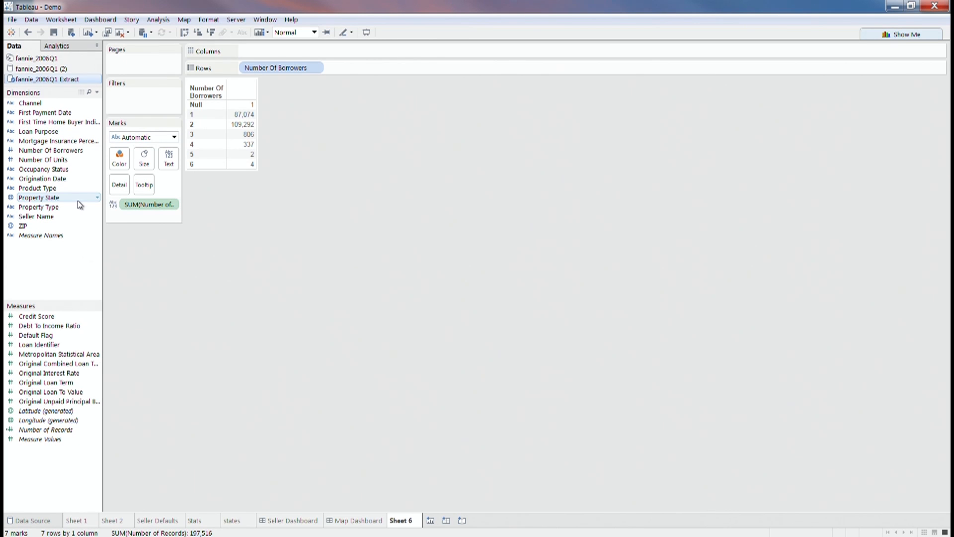
click(170, 206)
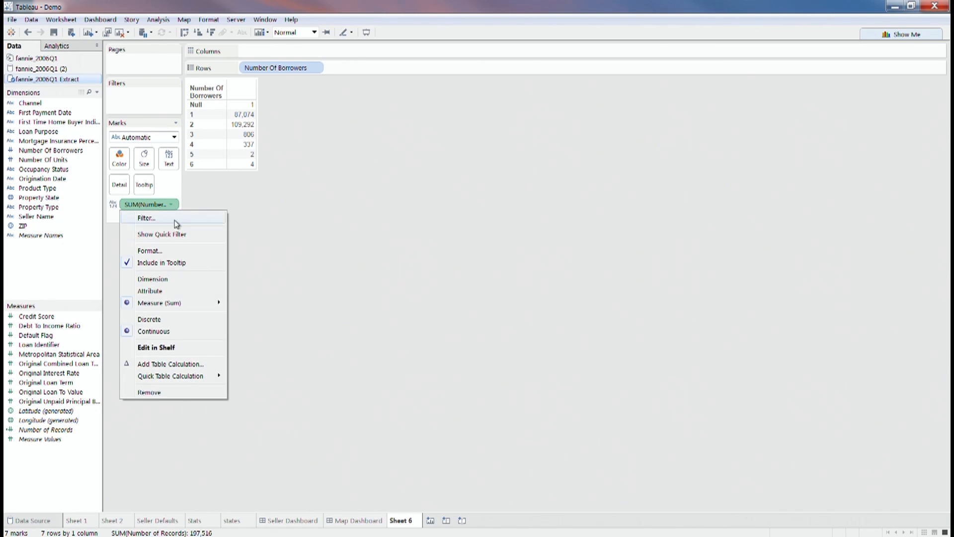
click(179, 394)
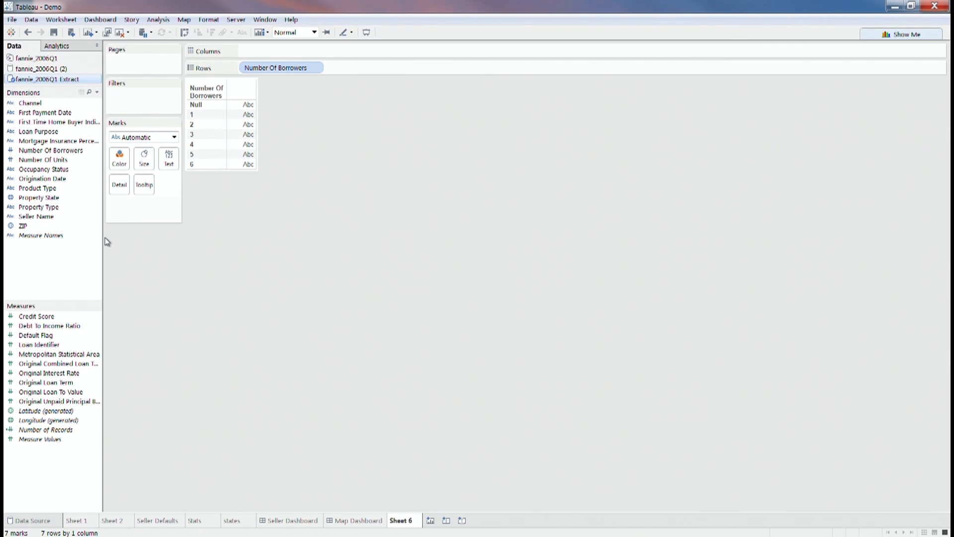
- Replace Number Of Borrowers on Rows with Seller Name, sorted alphabetically, column widened for full names
click(321, 73)
click(297, 268)
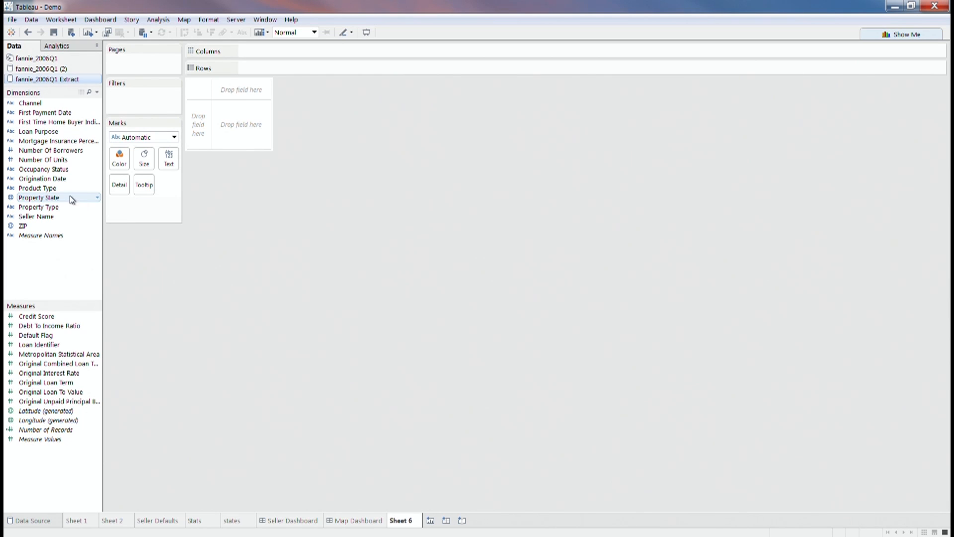
drag(58, 216, 243, 137)
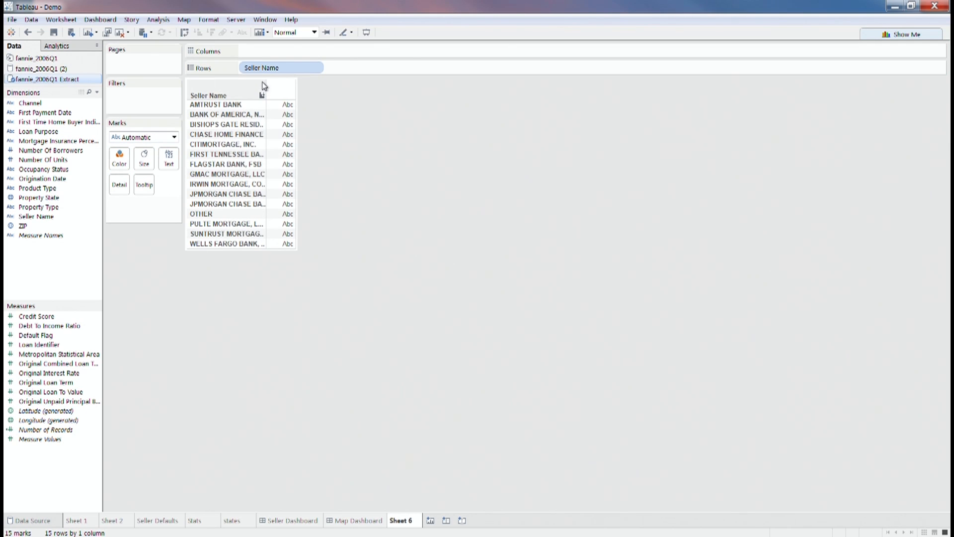
drag(267, 104, 304, 105)
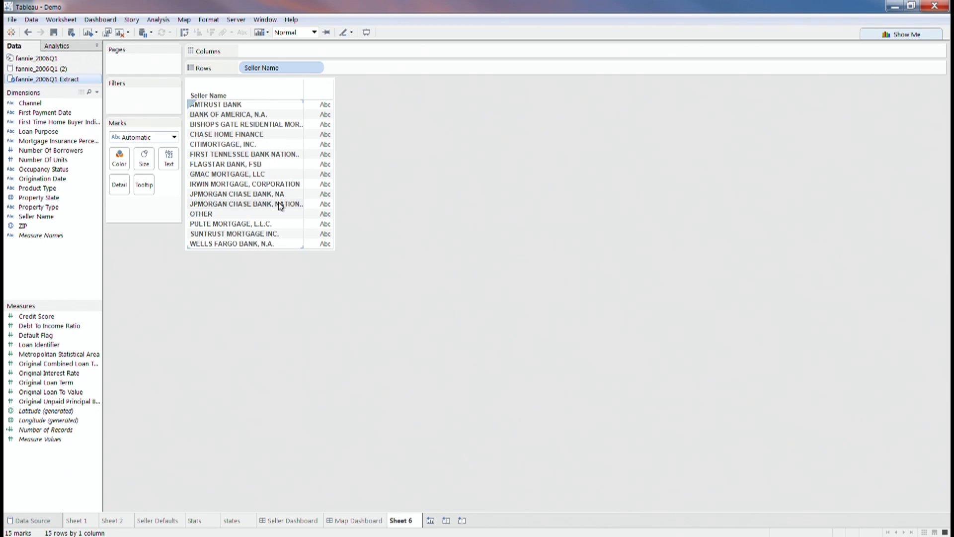
click(300, 95)
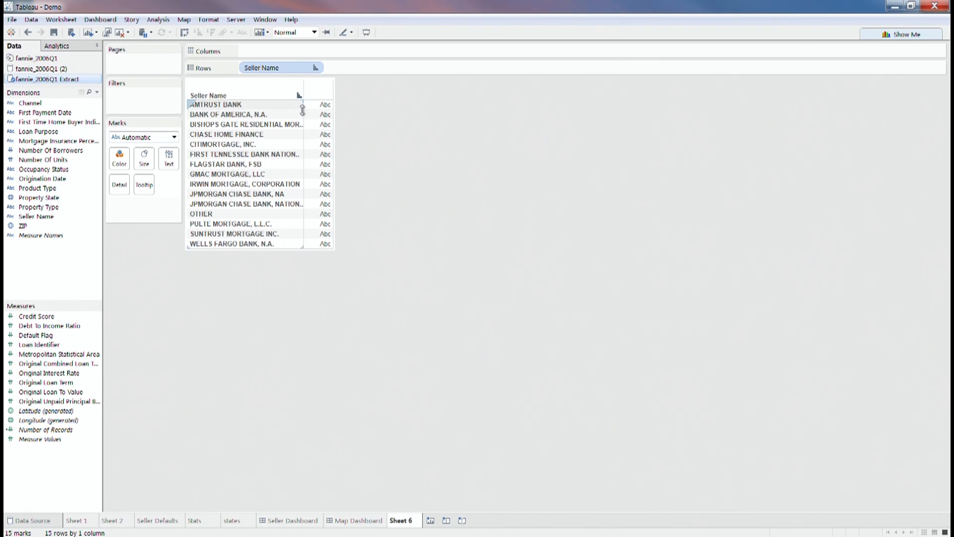
drag(302, 110, 356, 115)
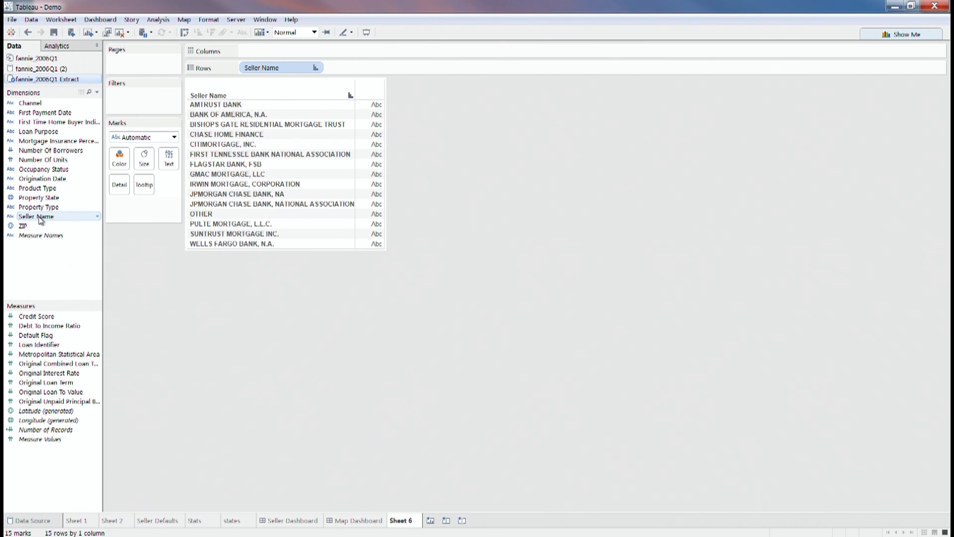
click(97, 216)
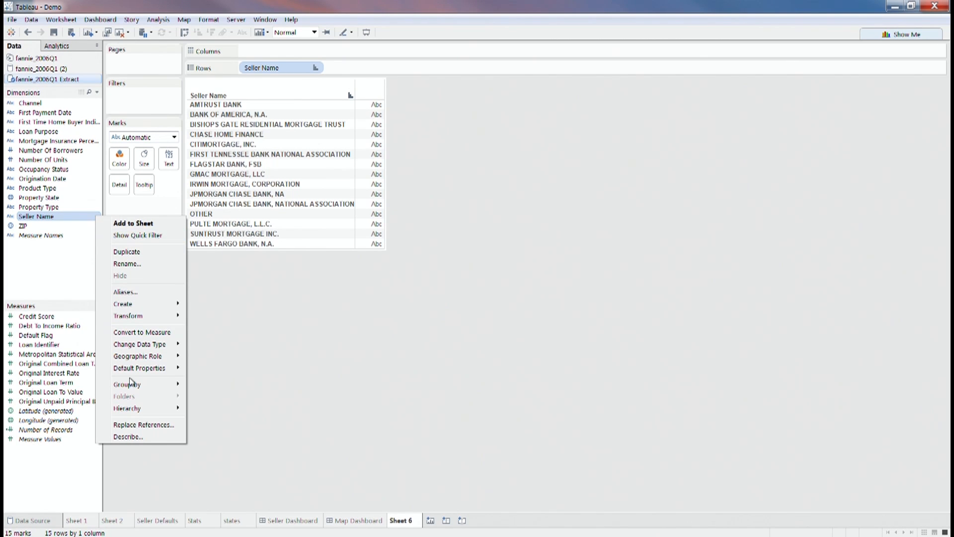
- Group both JPMorgan Chase seller names into one member named 'JPMORGAN CHASE BANK, NA'
mouse_move(131, 303)
click(233, 318)
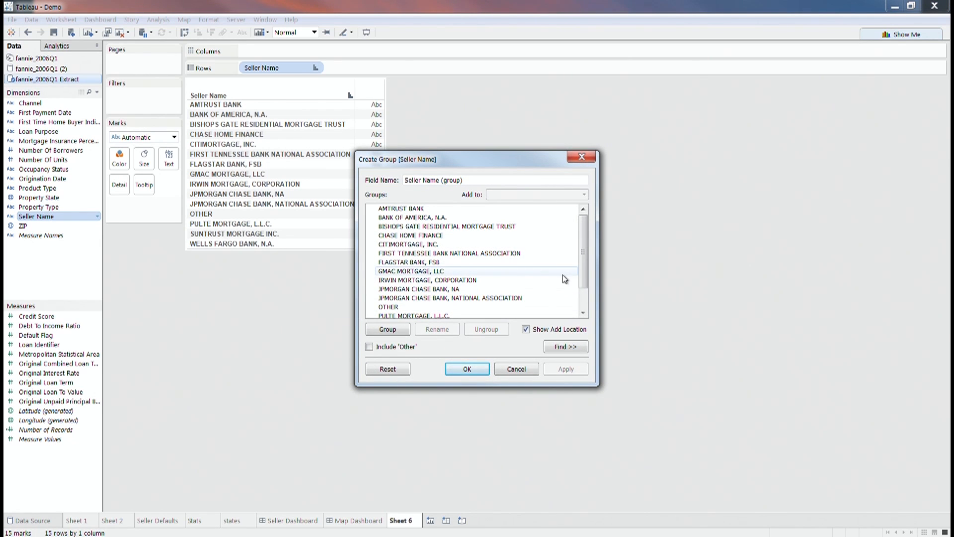
click(497, 291)
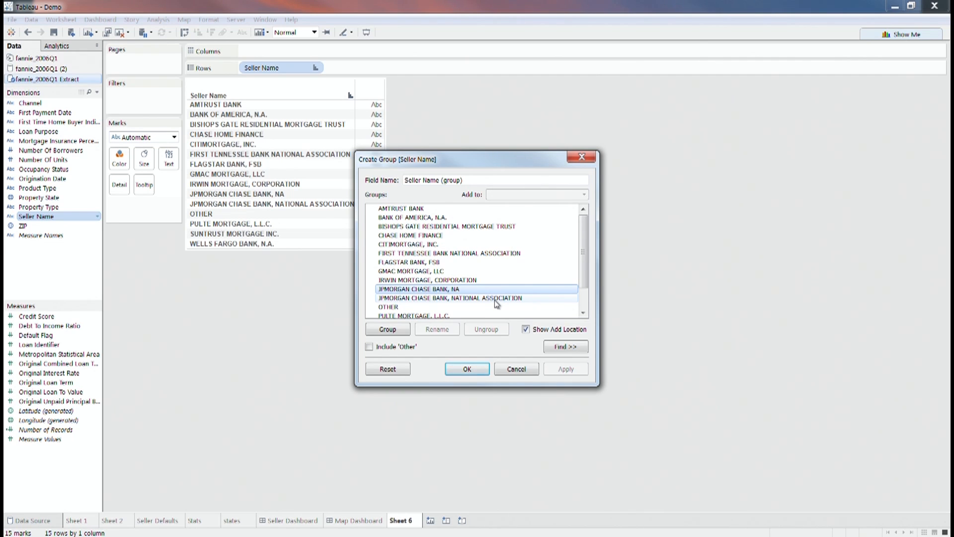
ctrl+click(493, 299)
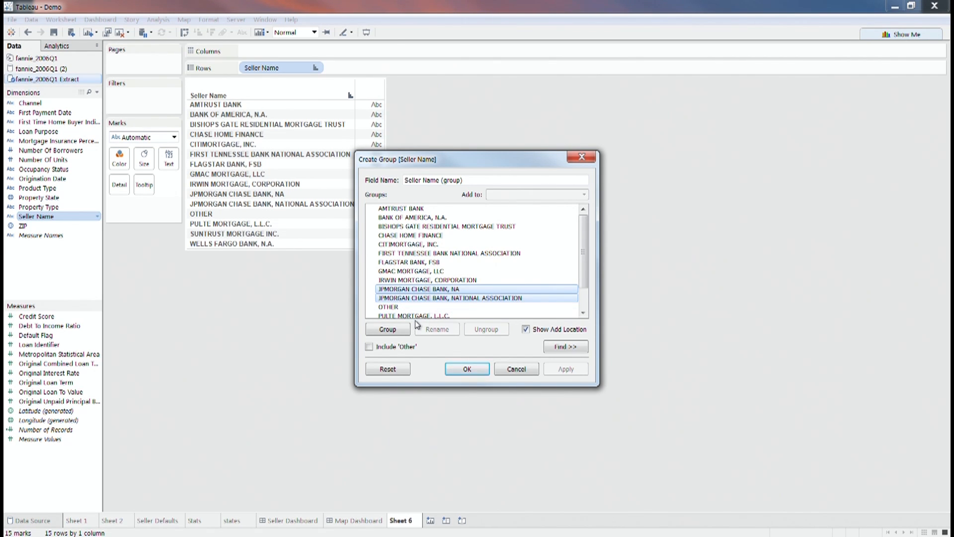
click(399, 334)
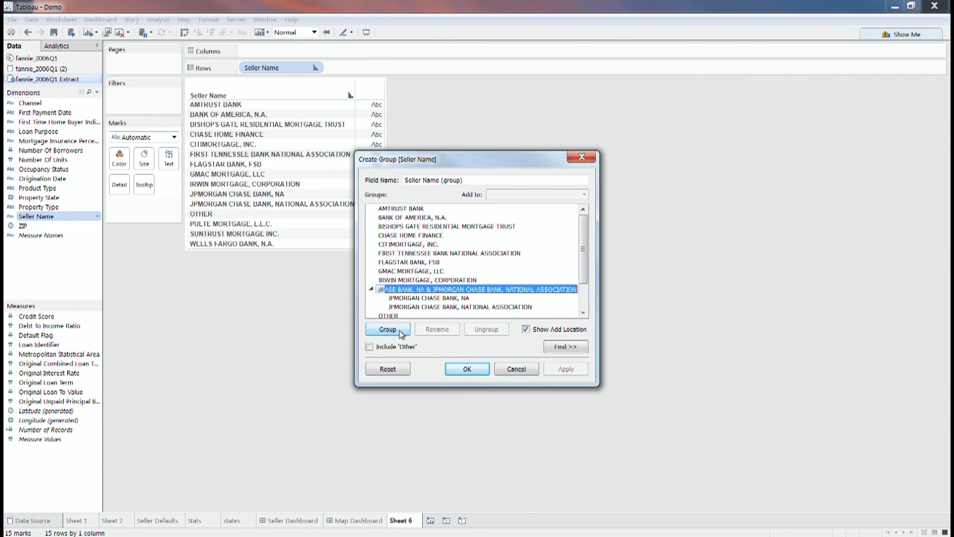
drag(425, 290, 614, 298)
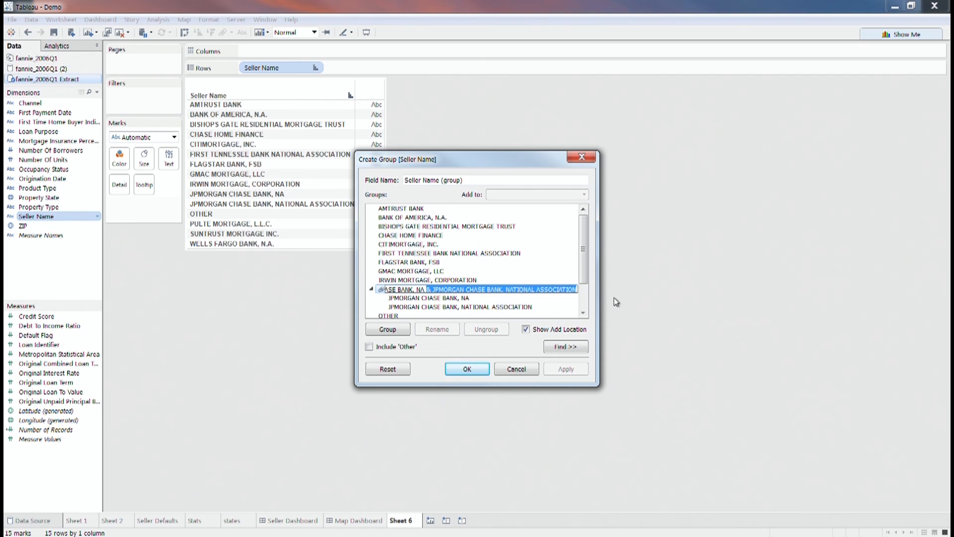
key(BackSpace)
key(BackSpace)
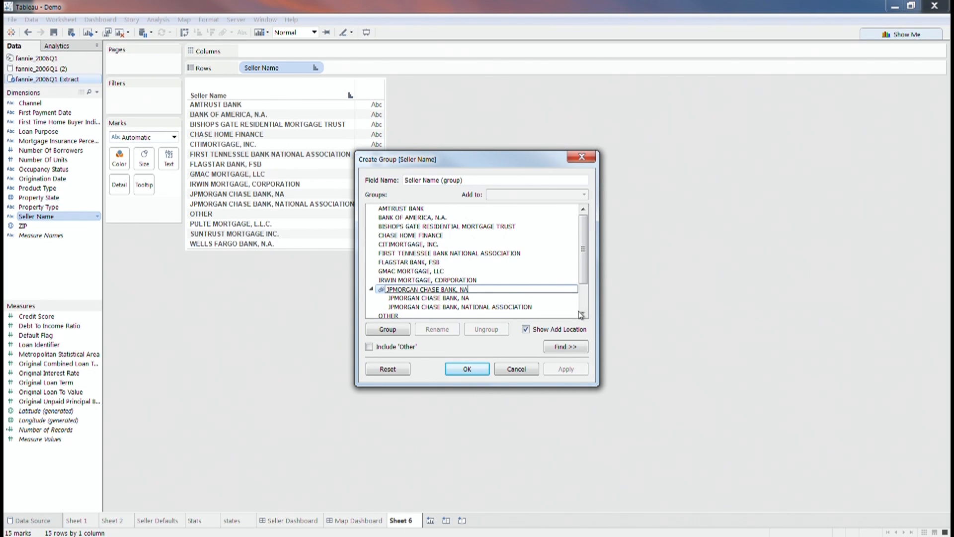
click(467, 369)
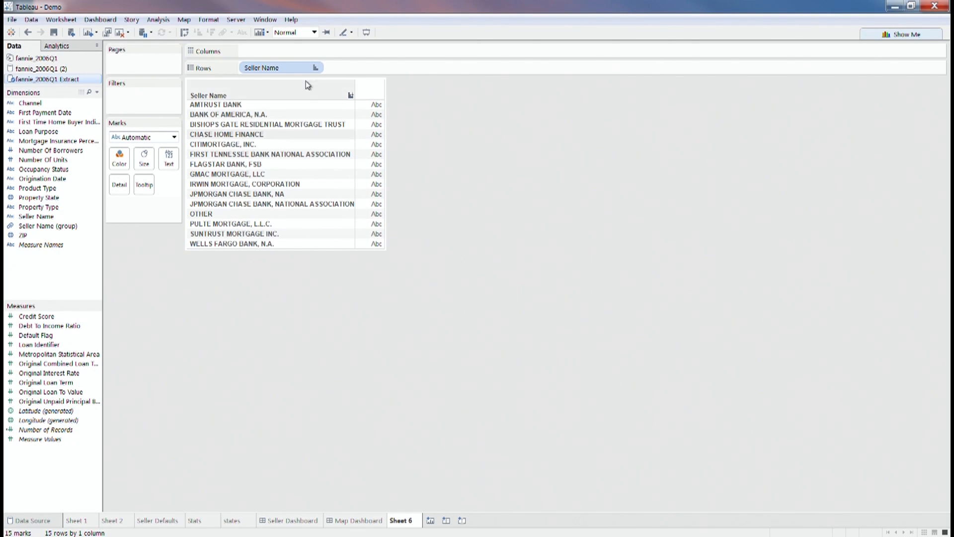
- Swap Seller Name for Seller Name (group) to check 14 sellers, then remove it
click(315, 67)
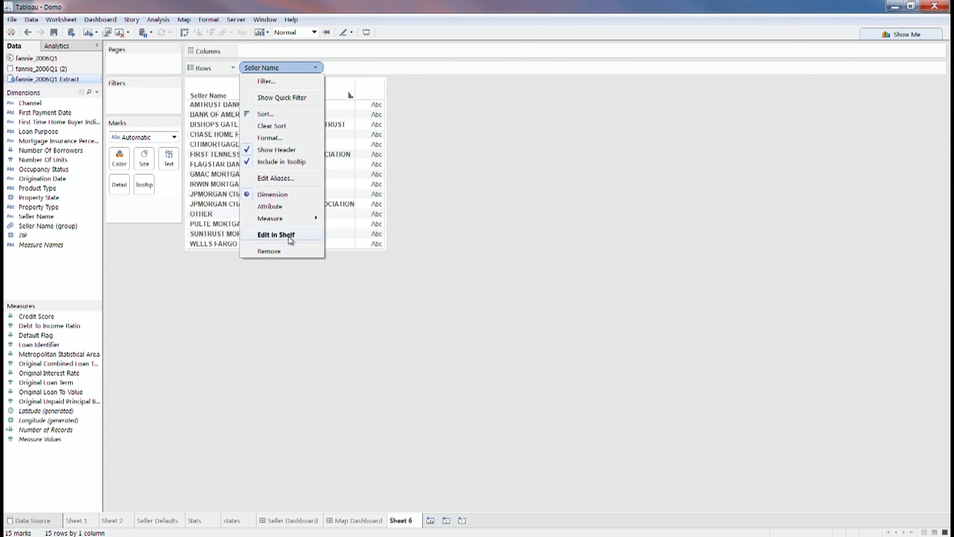
click(291, 251)
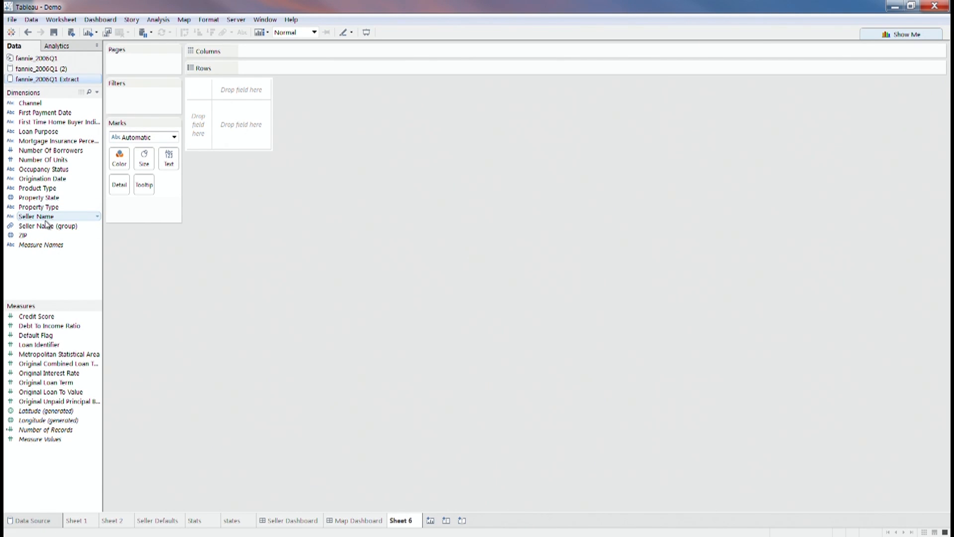
click(49, 228)
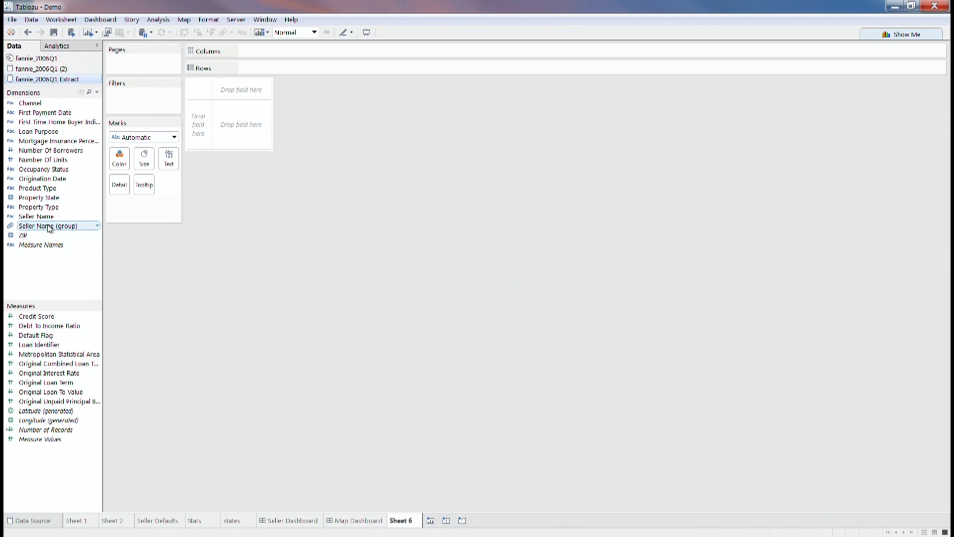
drag(50, 227, 226, 124)
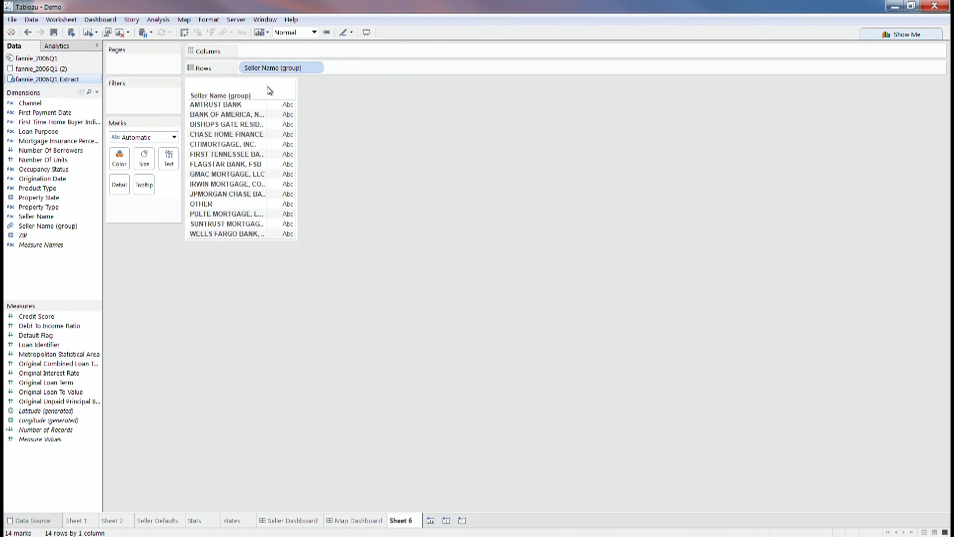
drag(266, 103, 357, 114)
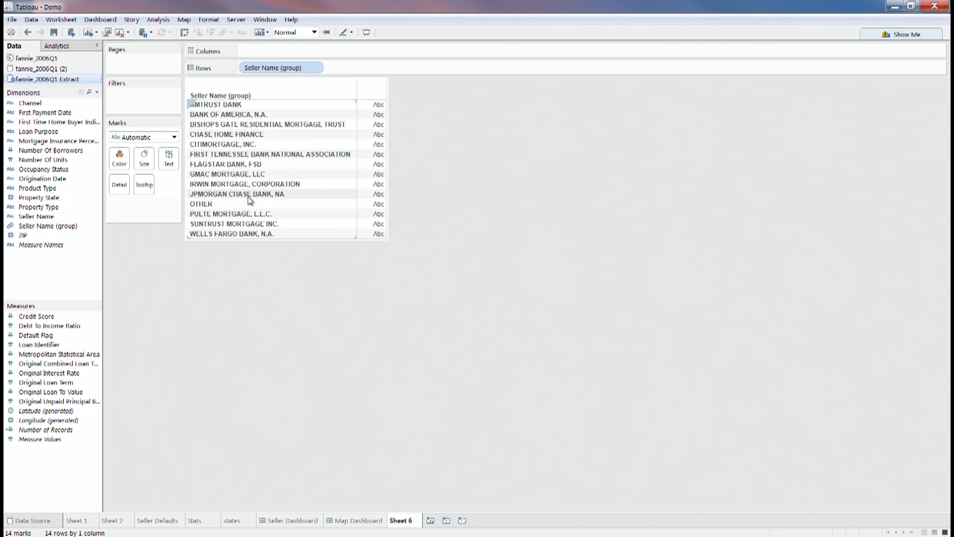
click(318, 70)
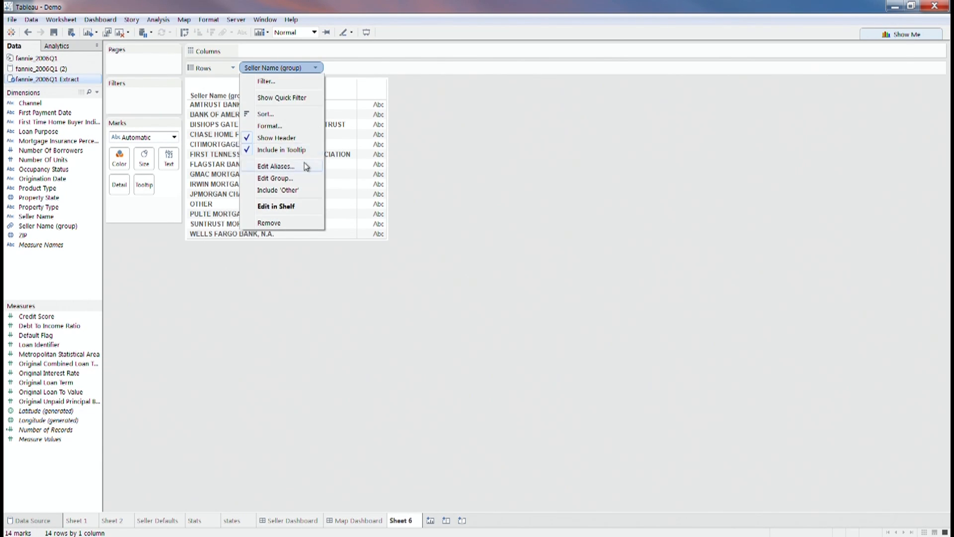
click(287, 223)
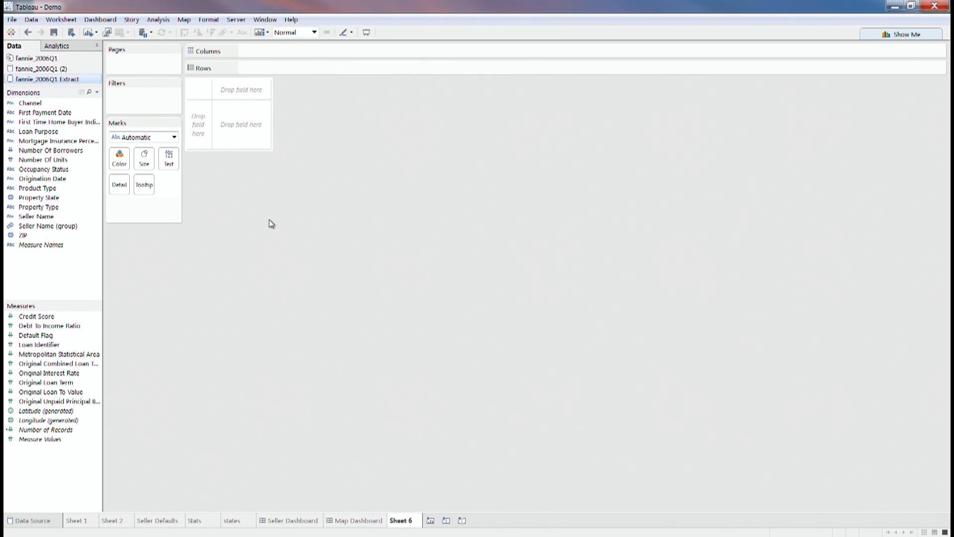
drag(51, 320, 242, 131)
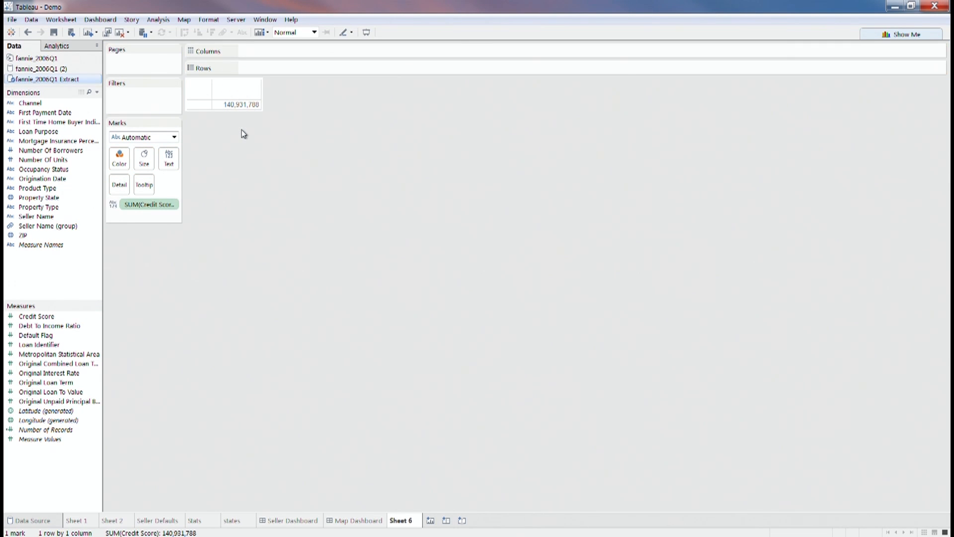
click(171, 205)
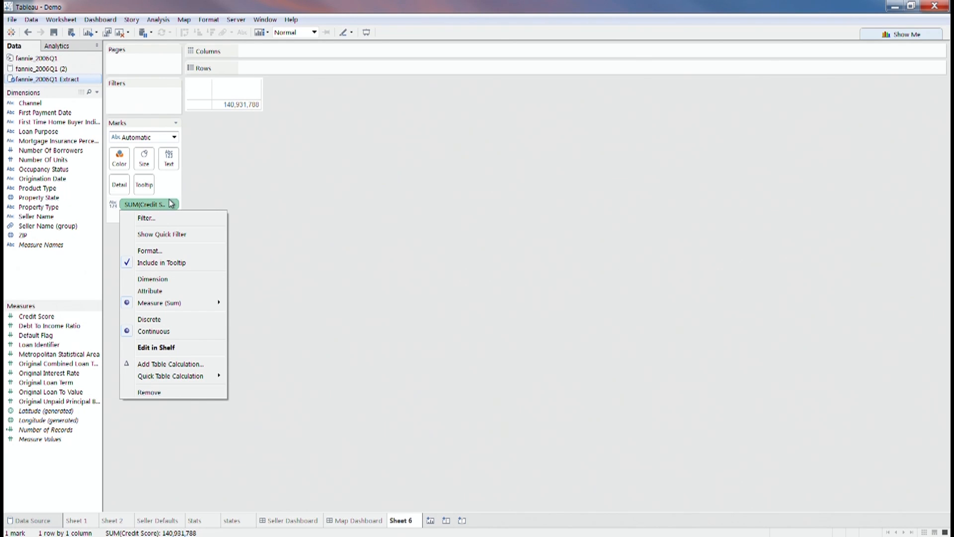
click(341, 153)
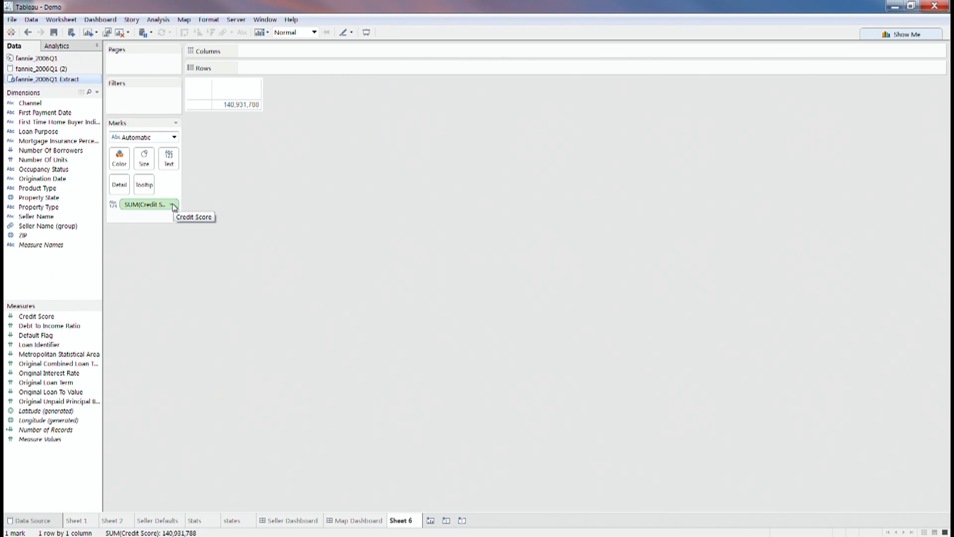
click(172, 205)
mouse_move(174, 302)
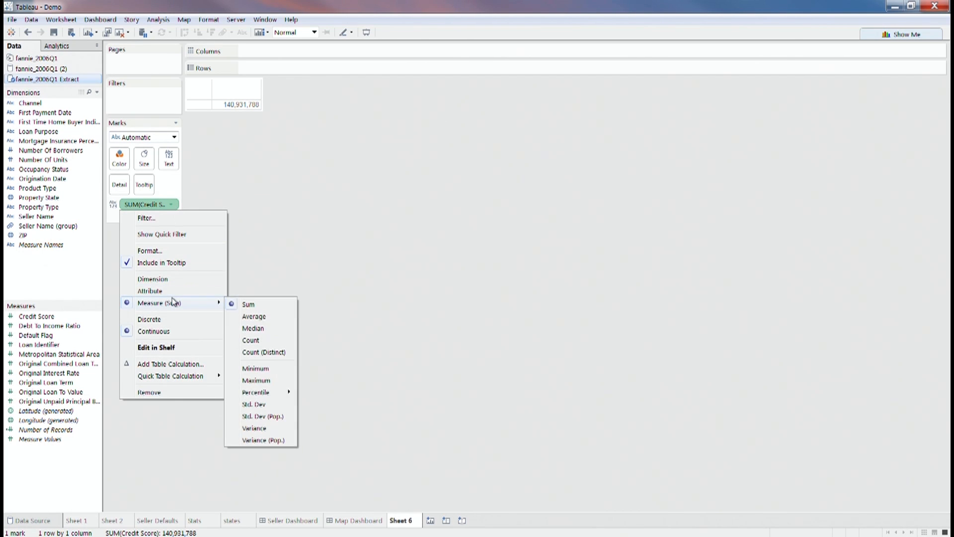
click(270, 317)
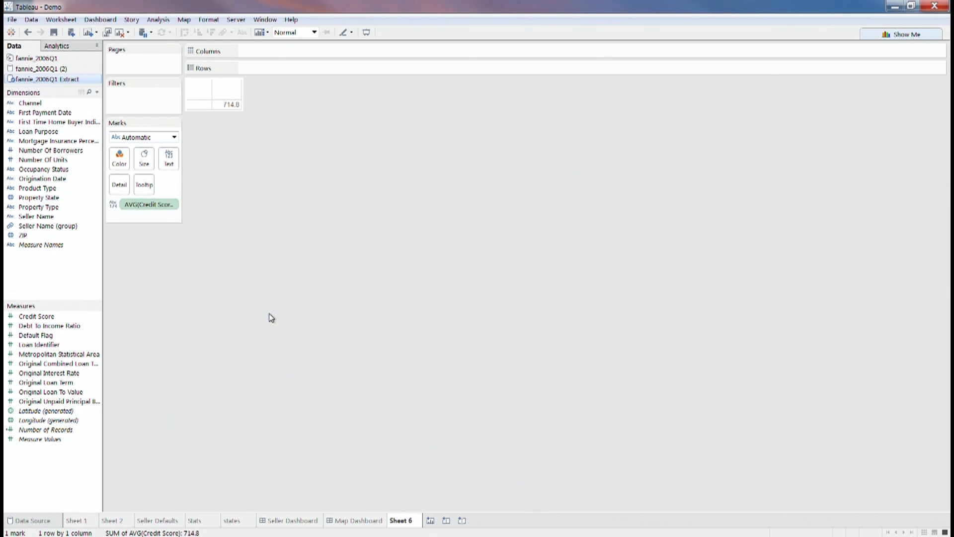
click(172, 205)
click(175, 398)
click(54, 316)
- Create Credit Score (bin) from the Credit Score measure with a bin size of 100
click(97, 317)
mouse_move(164, 384)
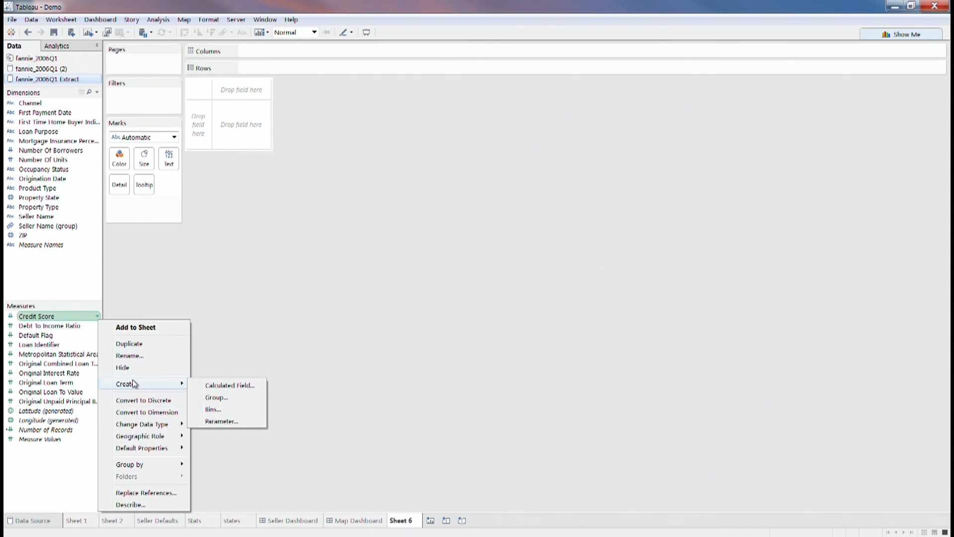
click(218, 411)
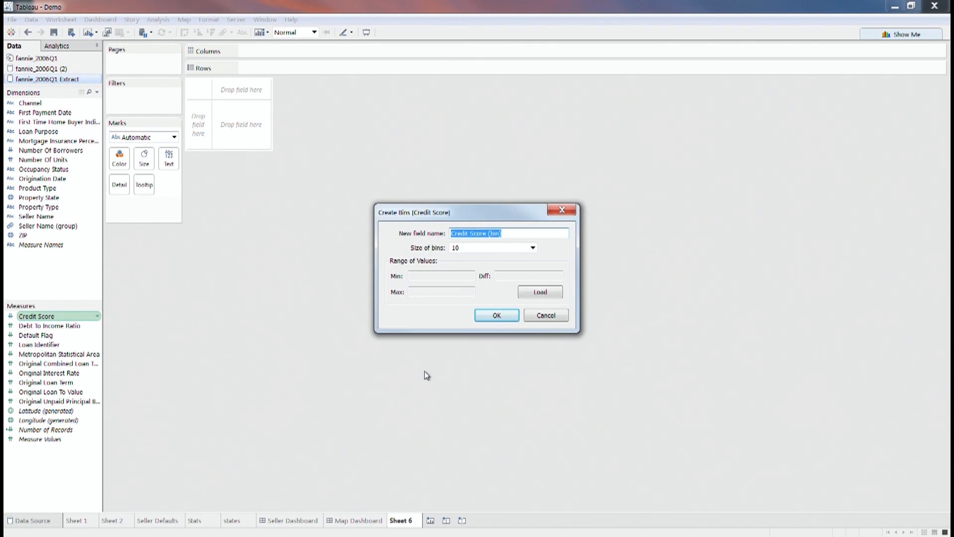
key(Tab)
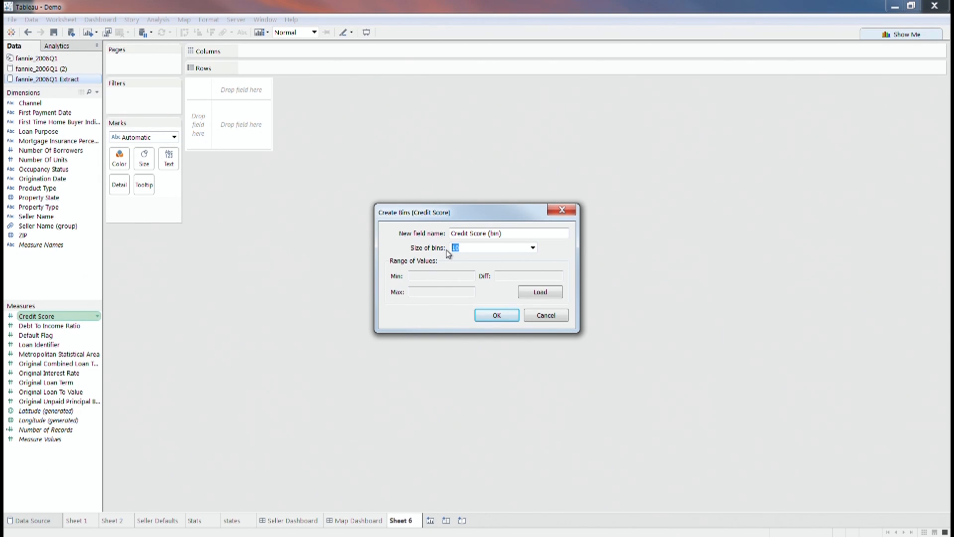
text(100)
click(478, 317)
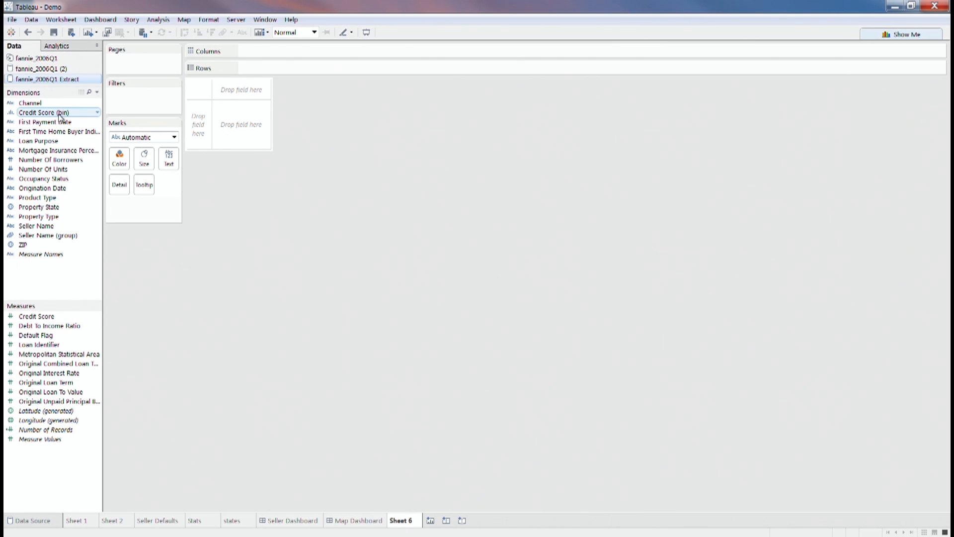
drag(59, 115, 222, 125)
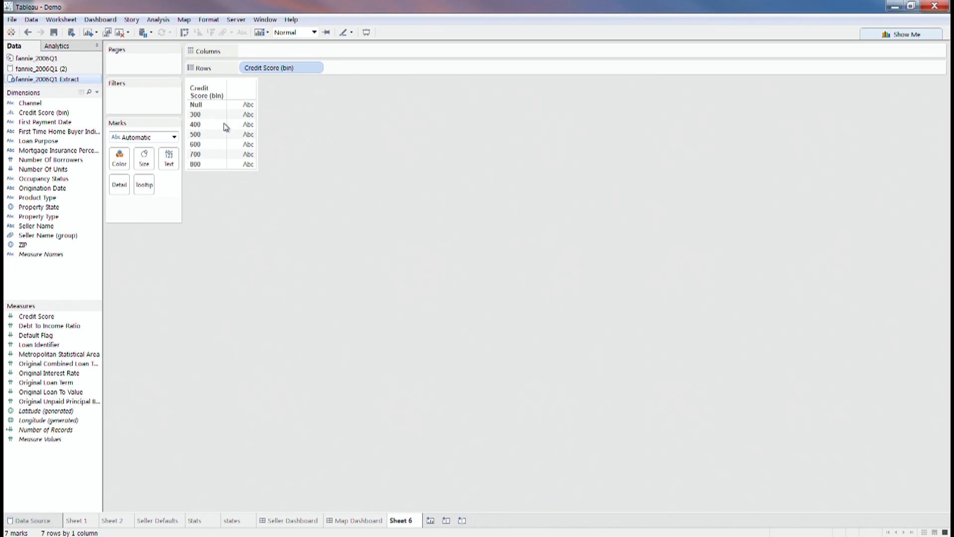
click(53, 433)
drag(54, 433, 251, 164)
mouse_move(240, 105)
mouse_move(241, 166)
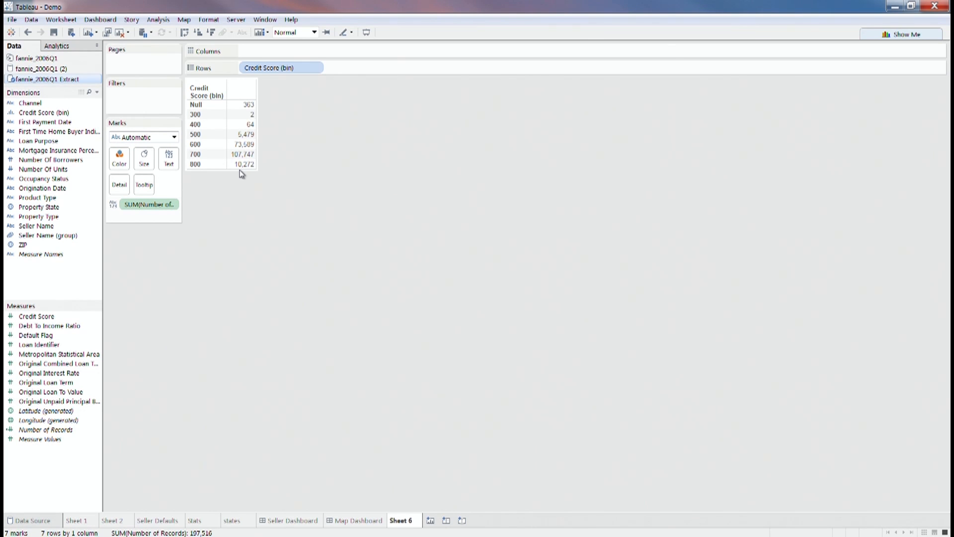
click(171, 205)
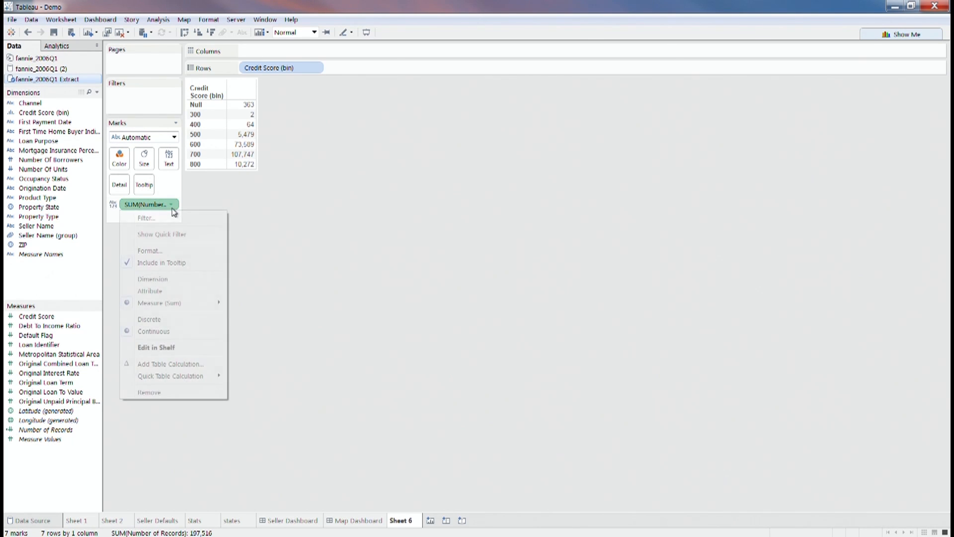
click(175, 394)
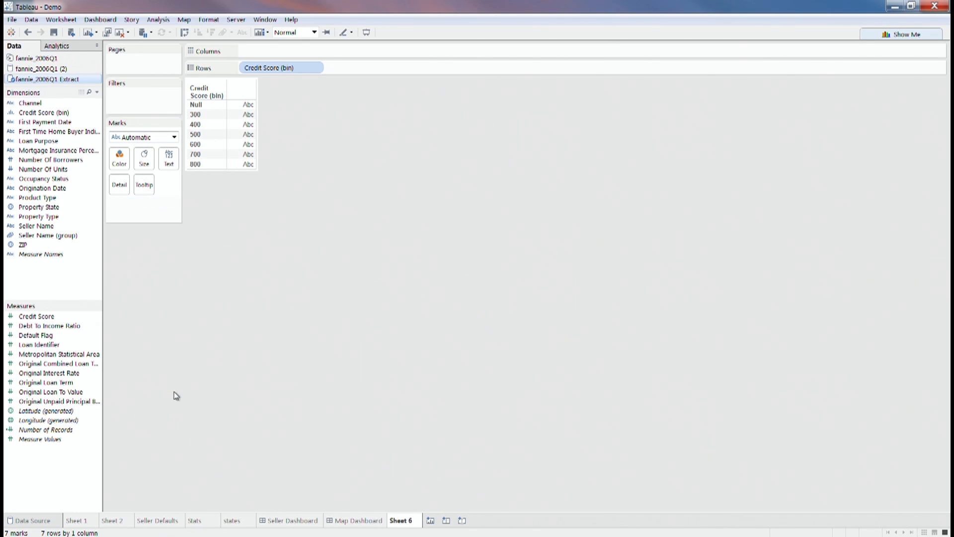
click(315, 71)
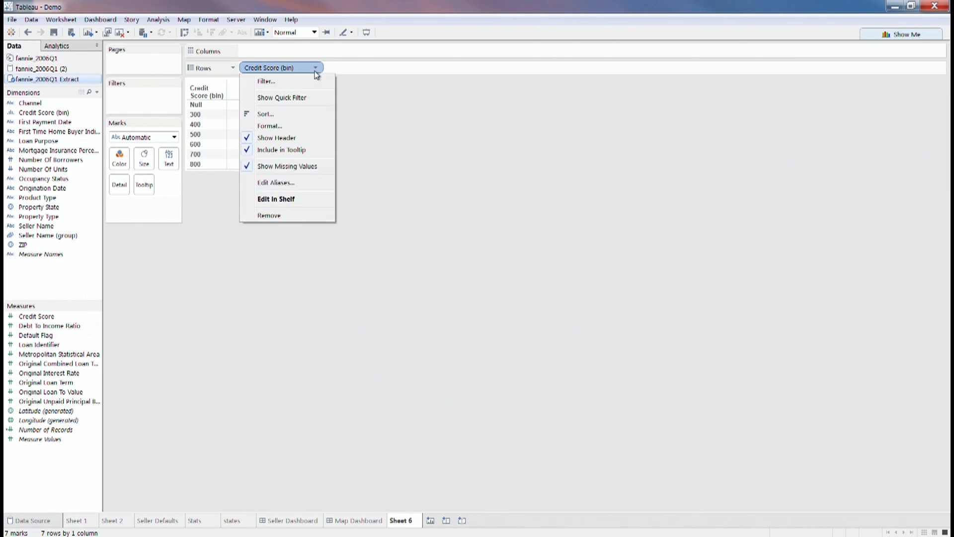
click(299, 217)
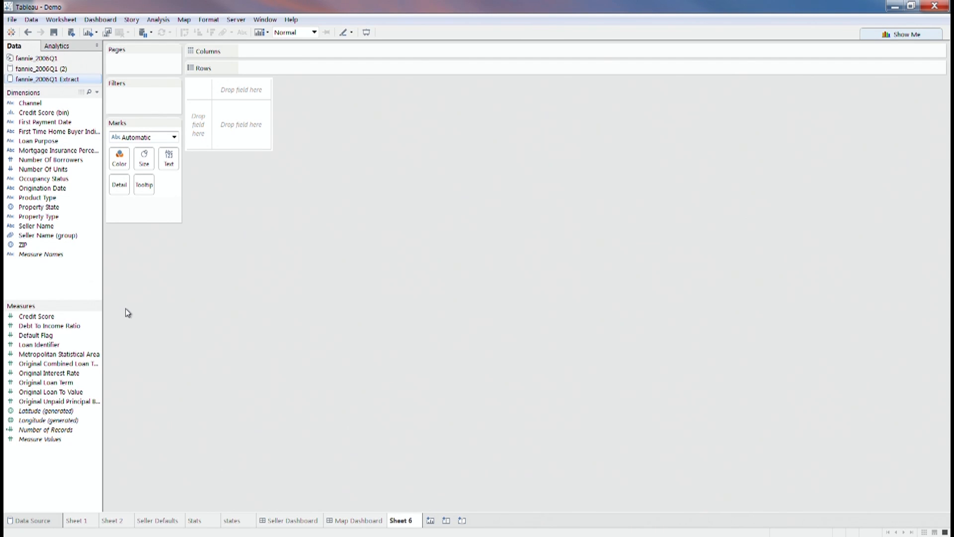
- Create a new calculated field from Credit Score named 'Wtd Avg Credit Score'
click(98, 317)
mouse_move(120, 385)
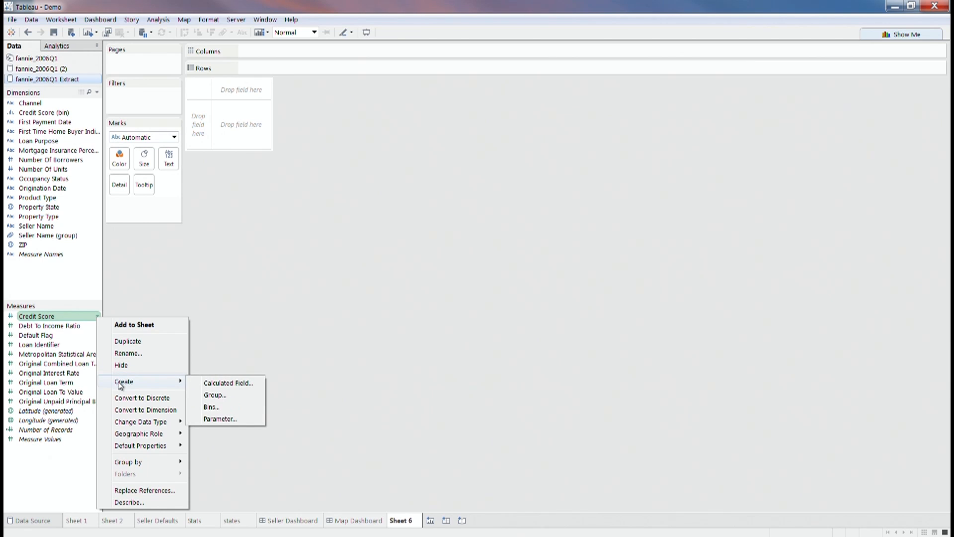
click(229, 383)
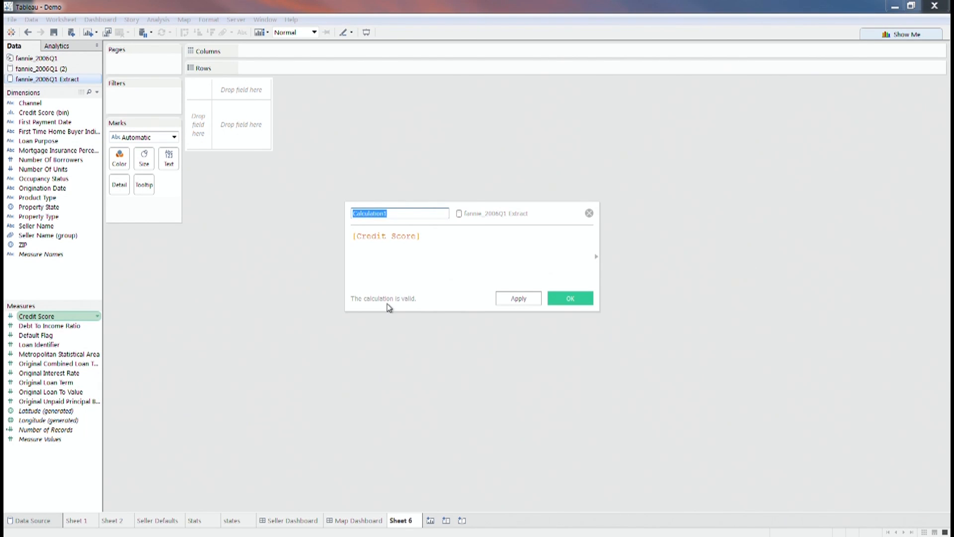
text(Wtd Avg Credit Score)
- Write the numerator sum([Credit Score]*[Original Unpaid Principal Balance])
double_click(352, 238)
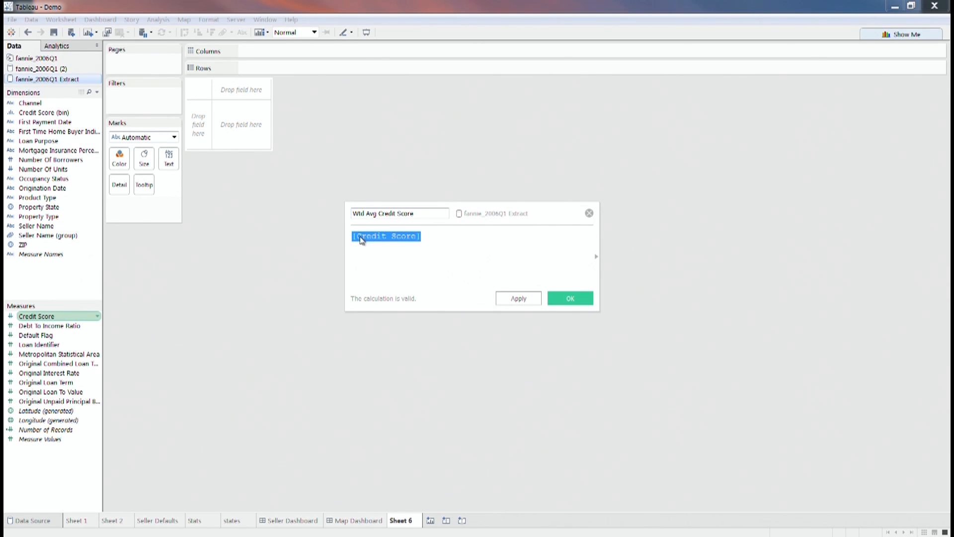
click(359, 237)
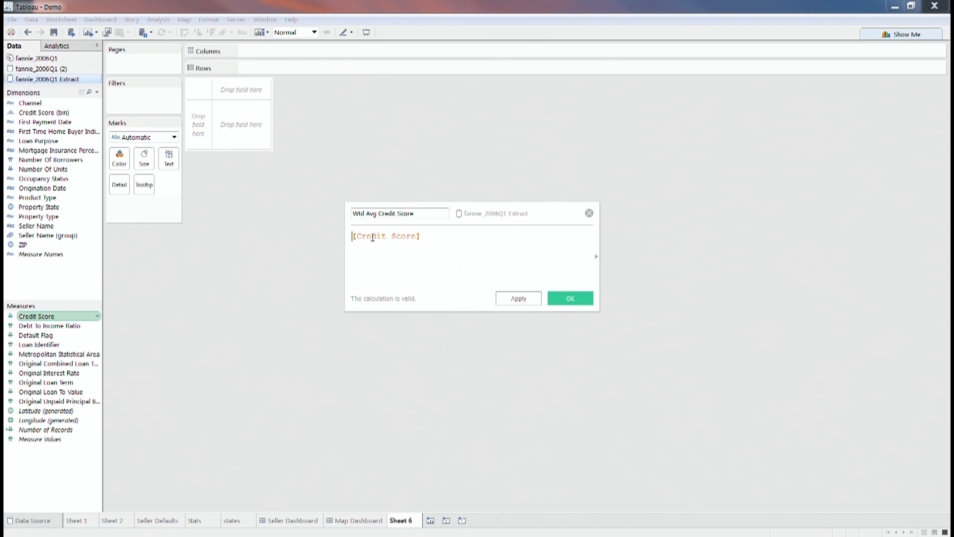
text(=)
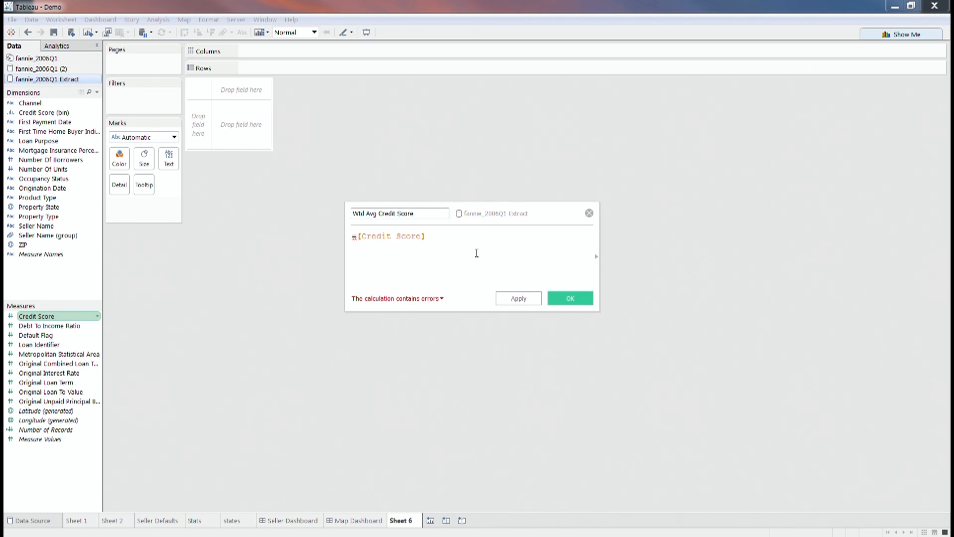
text(sum)
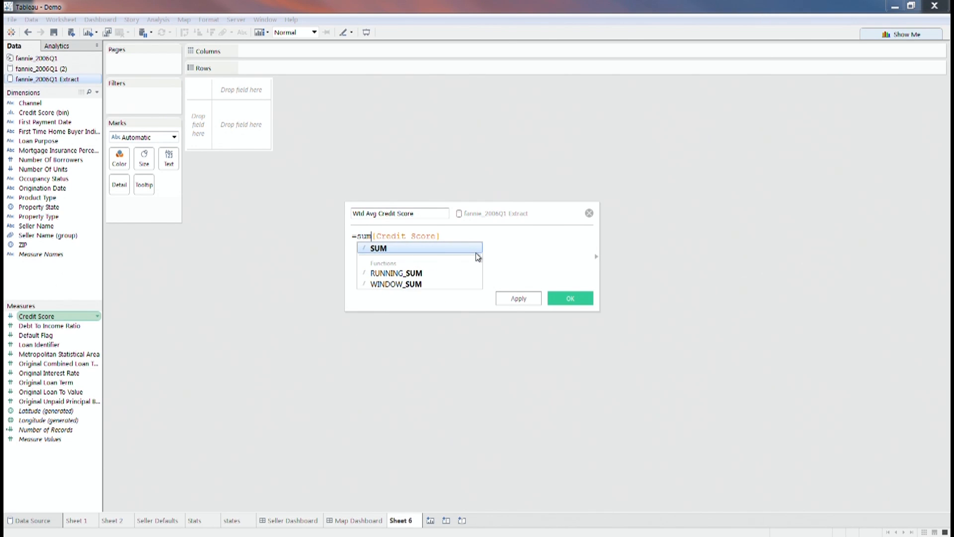
text(()
click(476, 240)
text(*)
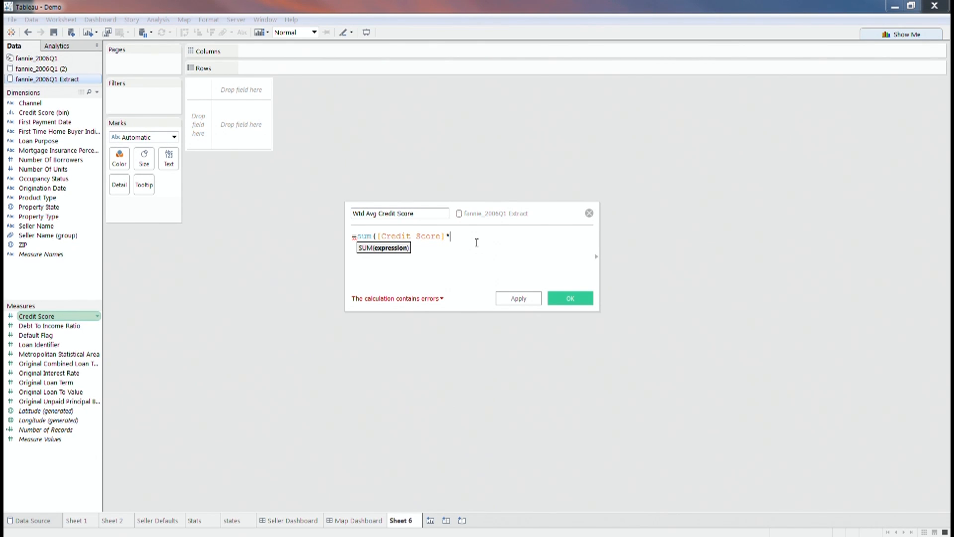
click(83, 404)
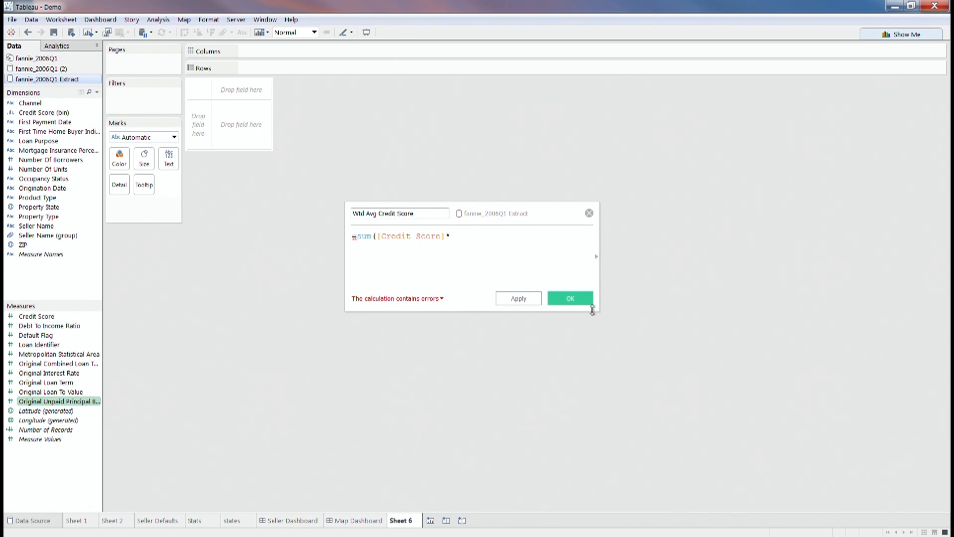
click(556, 236)
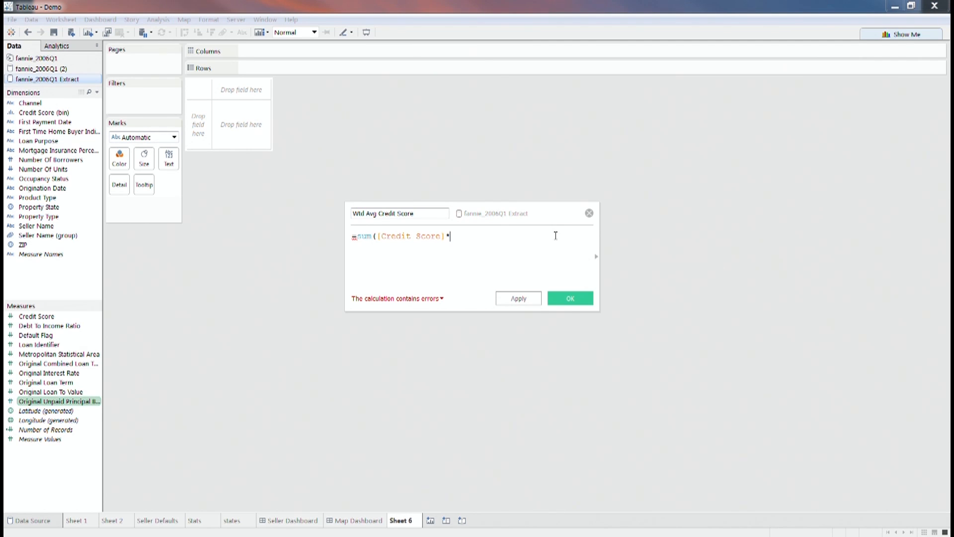
text(un)
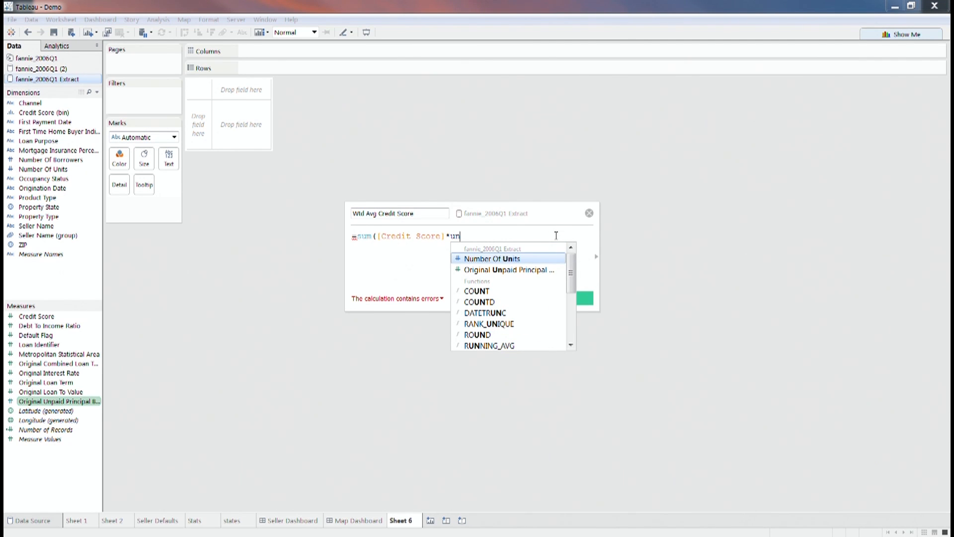
double_click(543, 271)
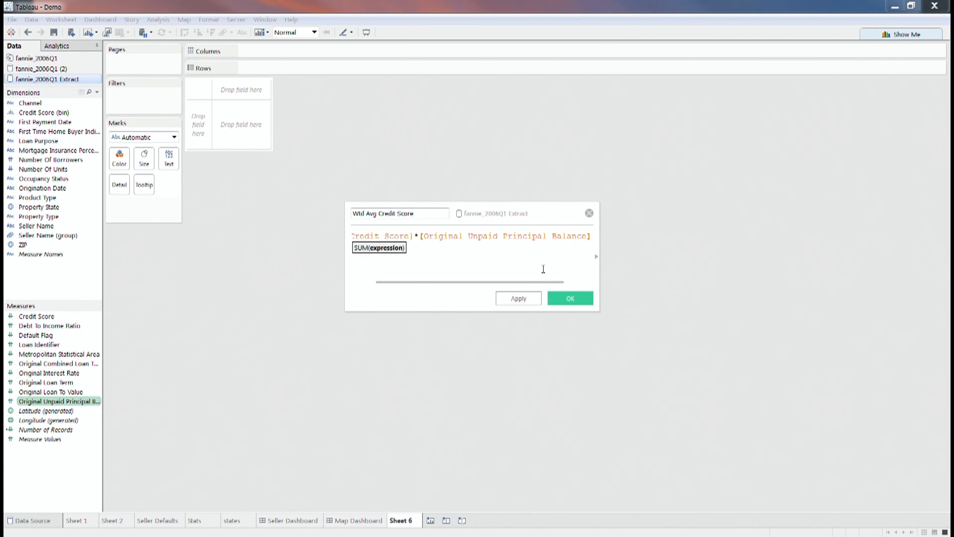
text())
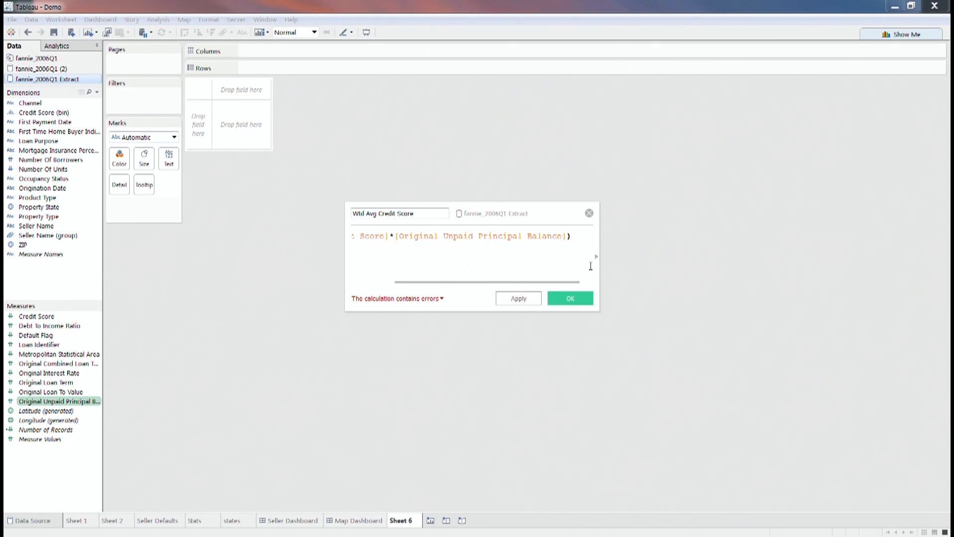
- Divide by sum([Original Unpaid Principal Balance]) and remove stray characters until the formula is valid
key(Return)
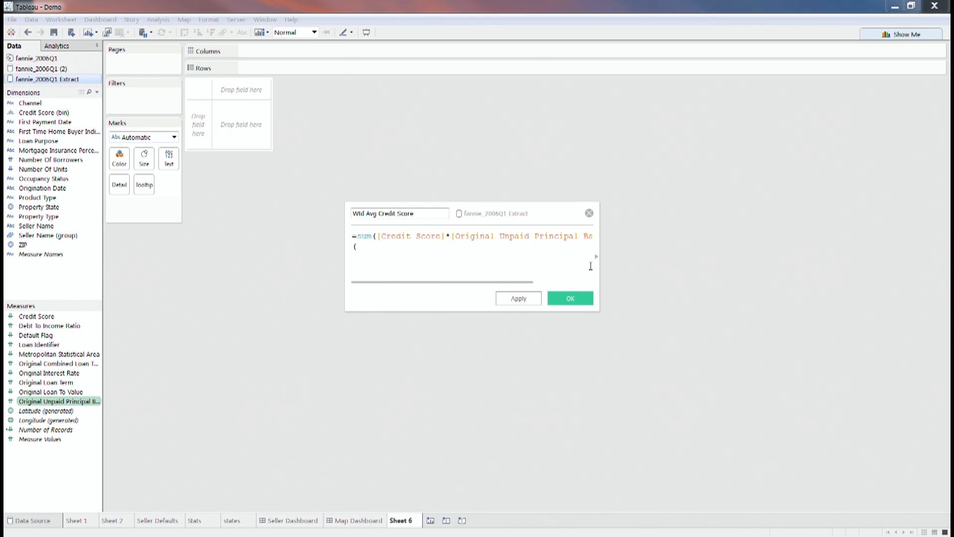
key(BackSpace)
text(/)
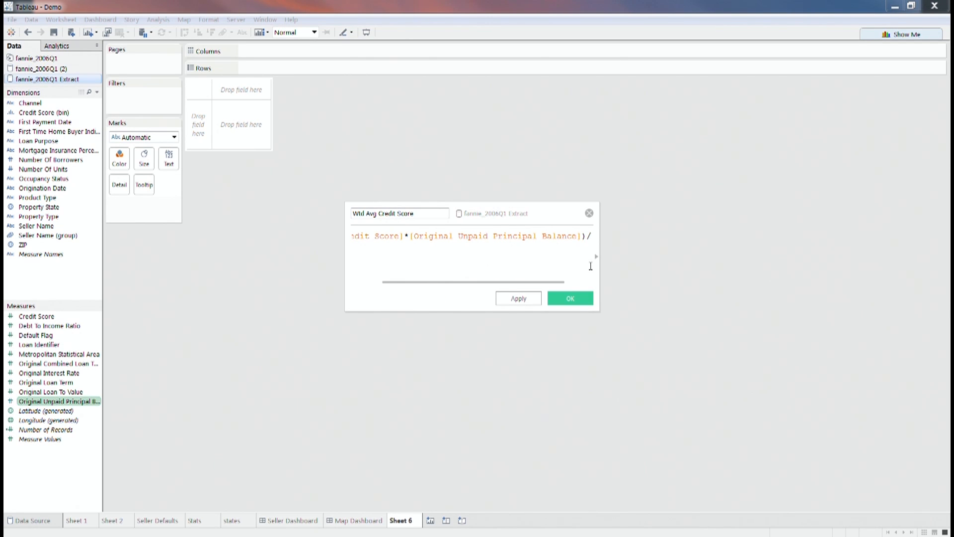
text(su)
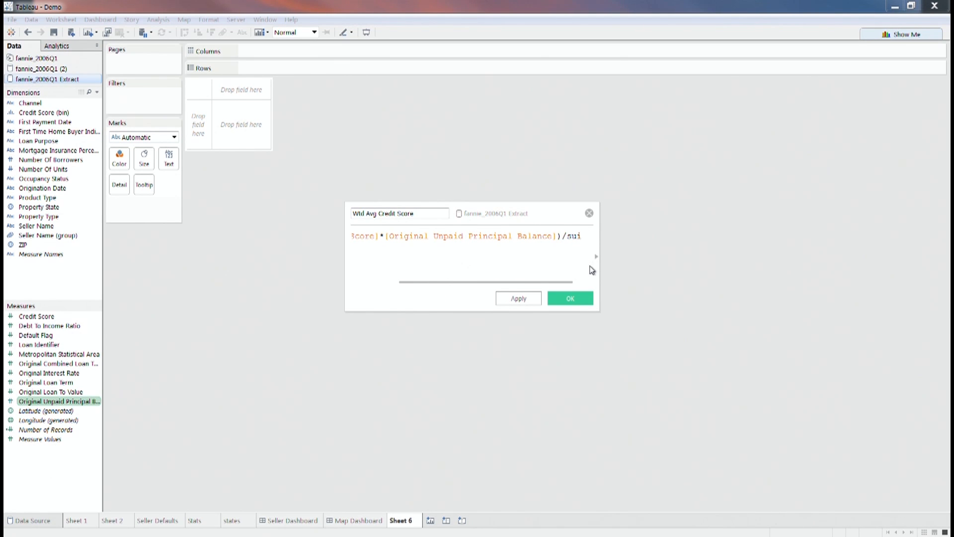
text(m()
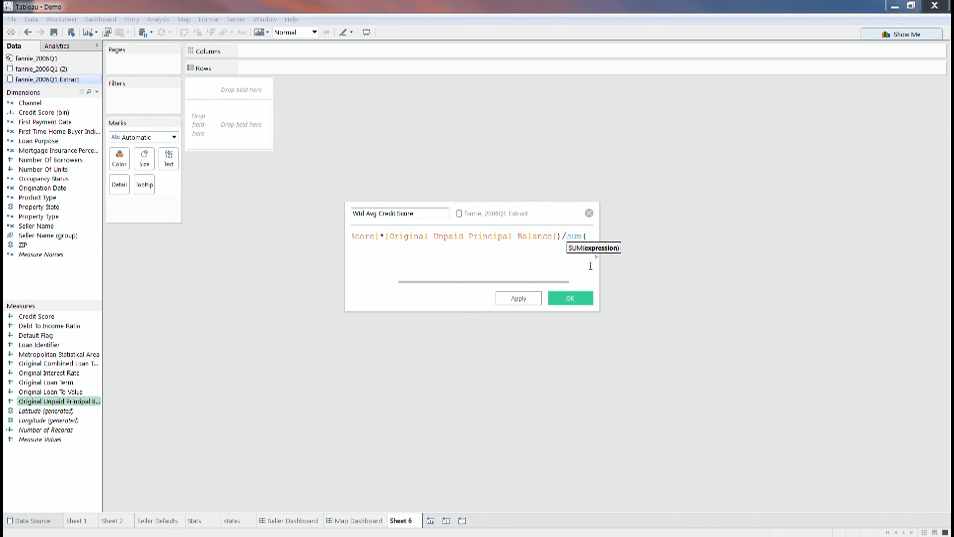
text(ori)
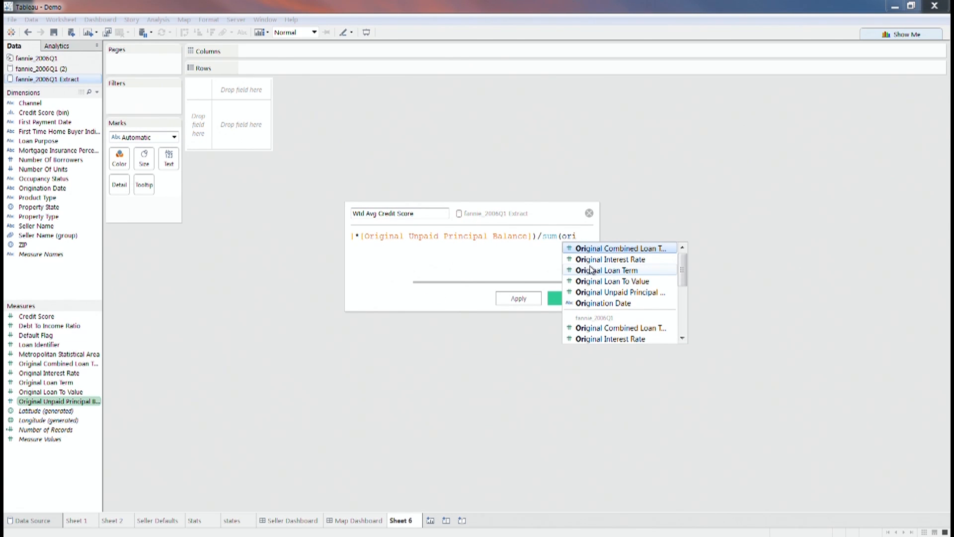
click(614, 293)
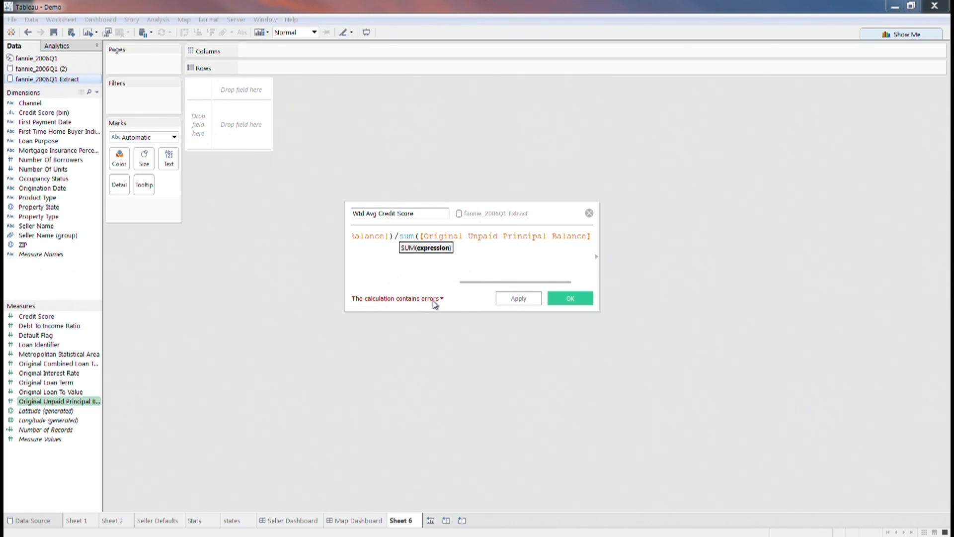
text())
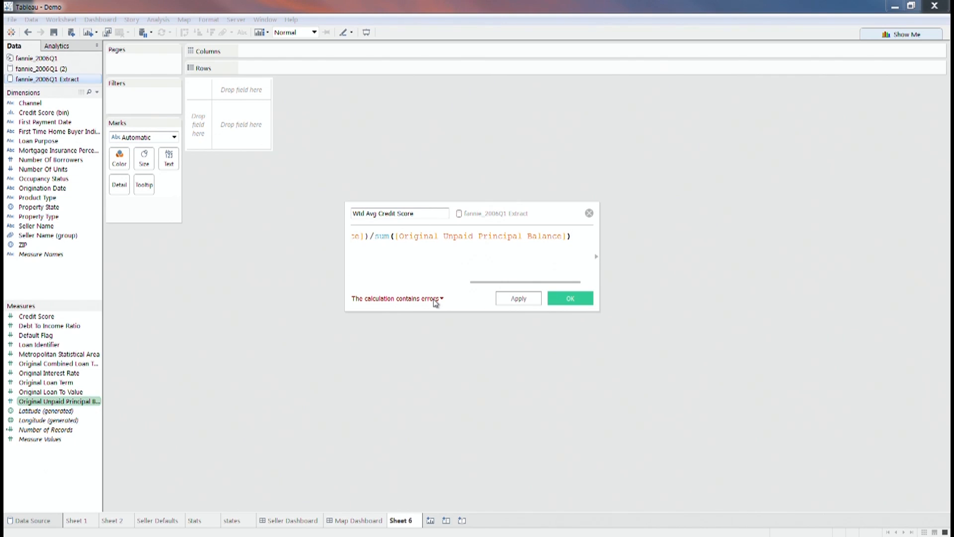
key(Return)
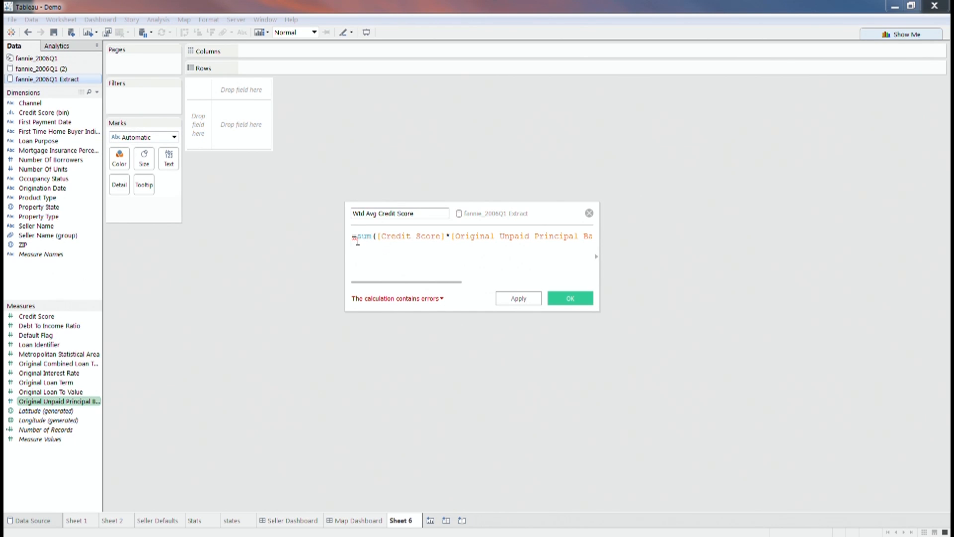
key(BackSpace)
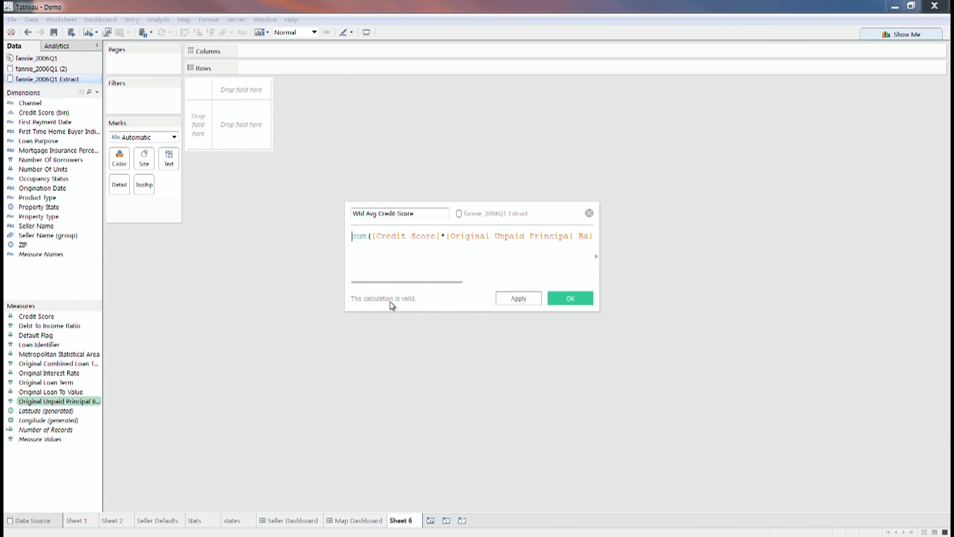
- Save the field, compare Avg. Credit Score (714.8346) with Wtd Avg Credit Score (715.4170), then add Sheet 7
click(570, 300)
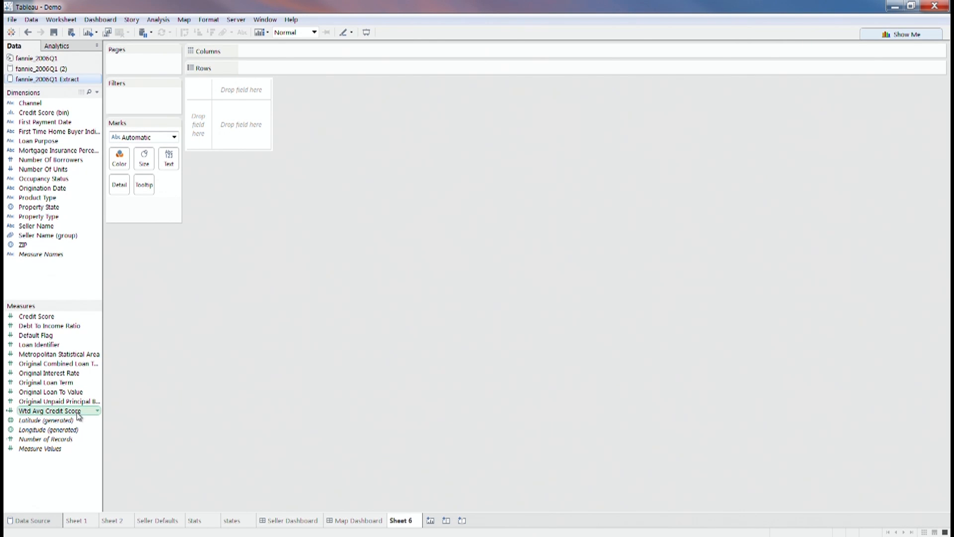
drag(52, 317, 236, 136)
click(175, 205)
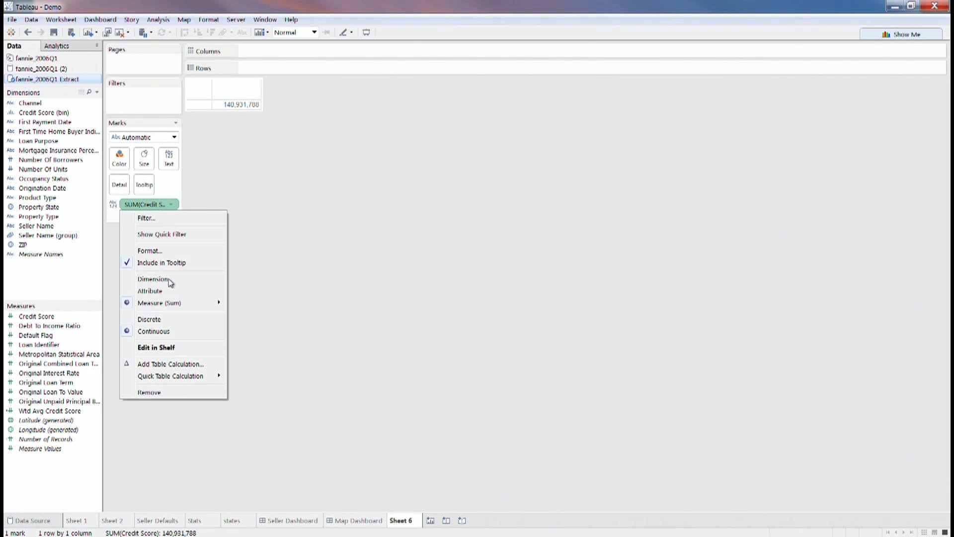
mouse_move(179, 305)
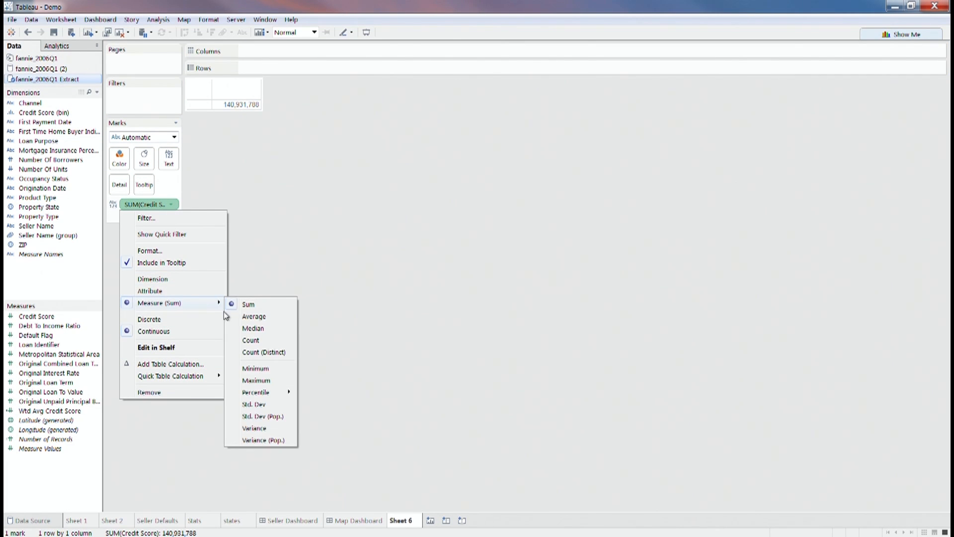
click(231, 315)
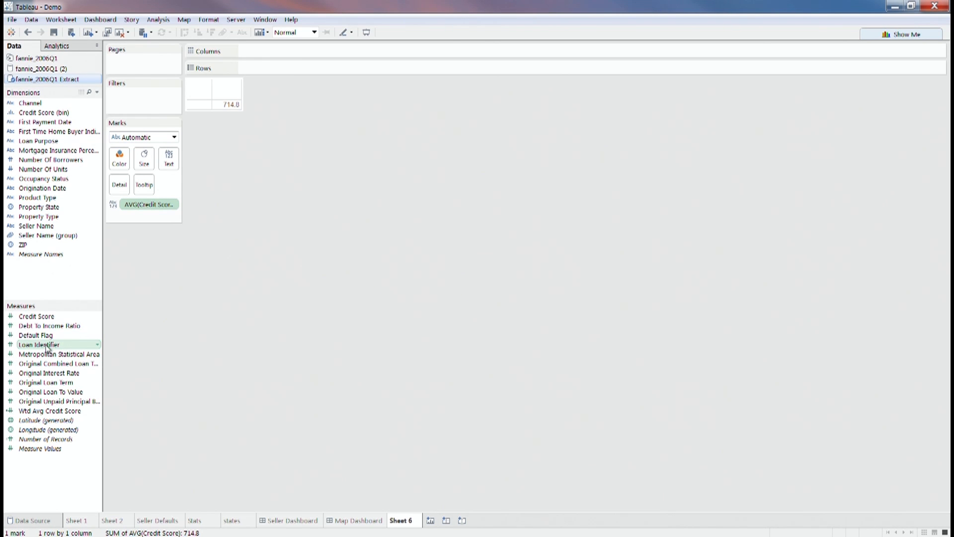
drag(49, 411, 227, 104)
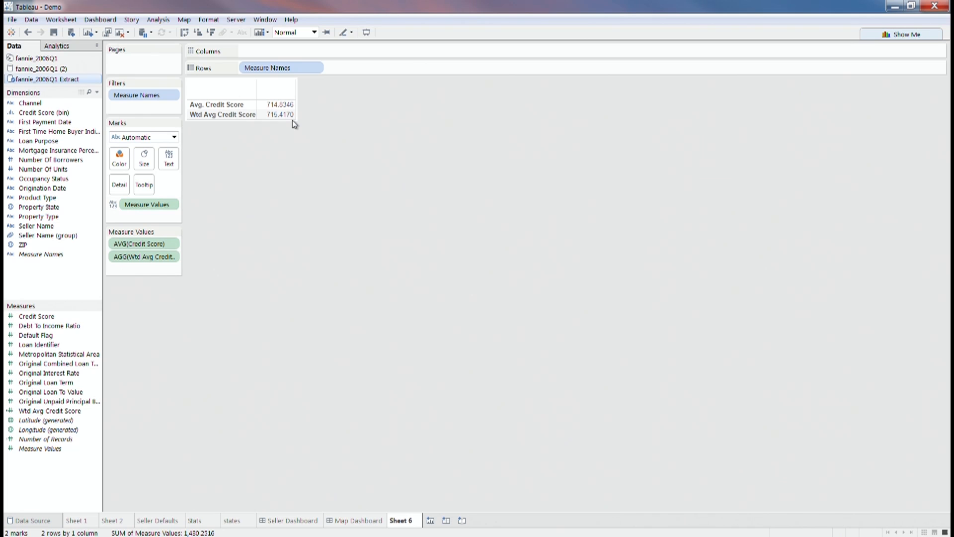
click(431, 520)
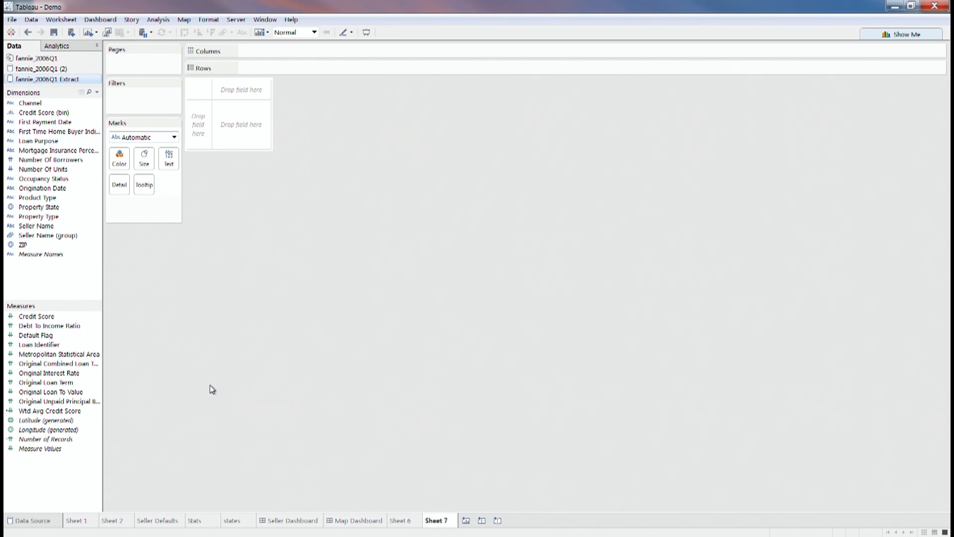
- Put Credit Score on Columns and Debt To Income Ratio on Rows
click(55, 317)
mouse_move(56, 317)
mouse_down()
mouse_move(241, 121)
mouse_move(240, 55)
mouse_move(250, 56)
mouse_up()
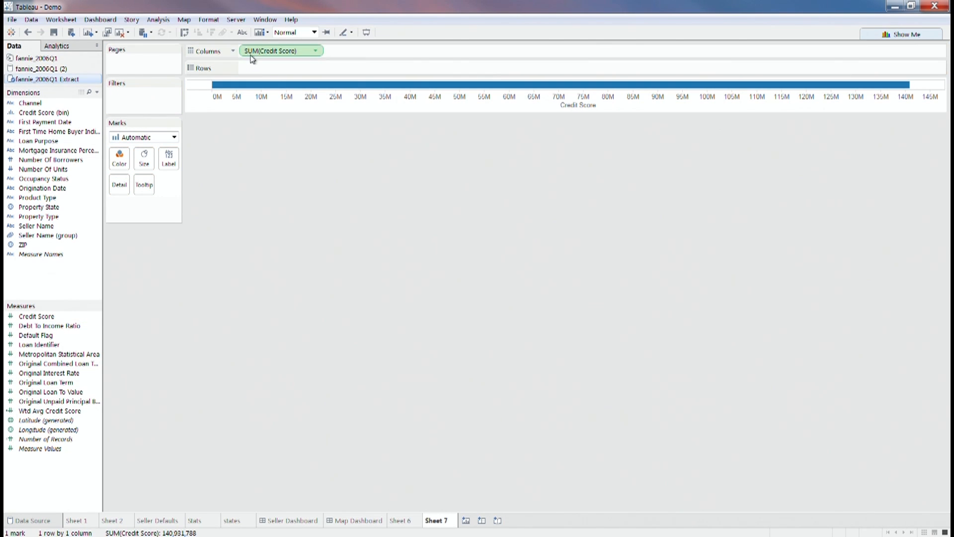
mouse_move(69, 323)
mouse_down()
mouse_move(254, 141)
mouse_move(303, 71)
mouse_up()
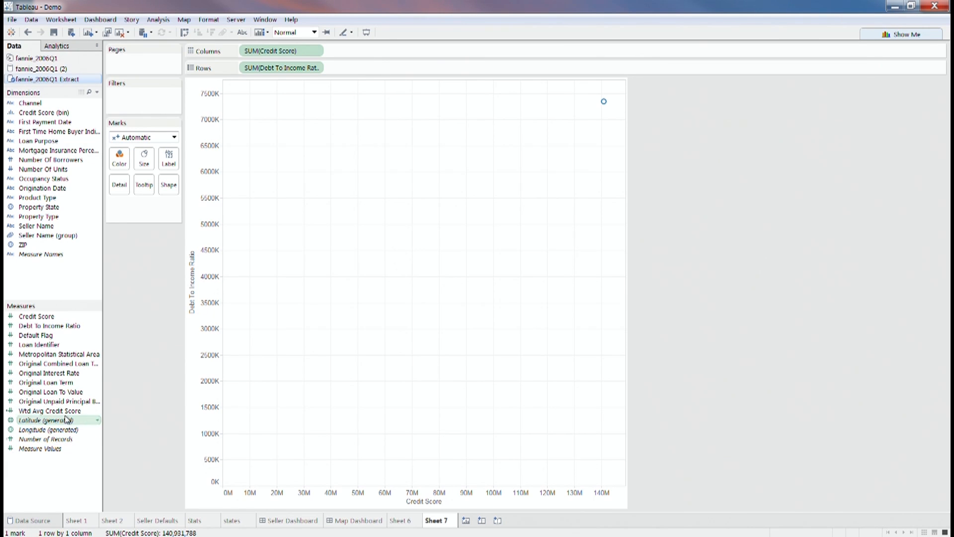
- Make Loan Identifier a dimension on Detail for one mark per loan, then swap axes
click(57, 345)
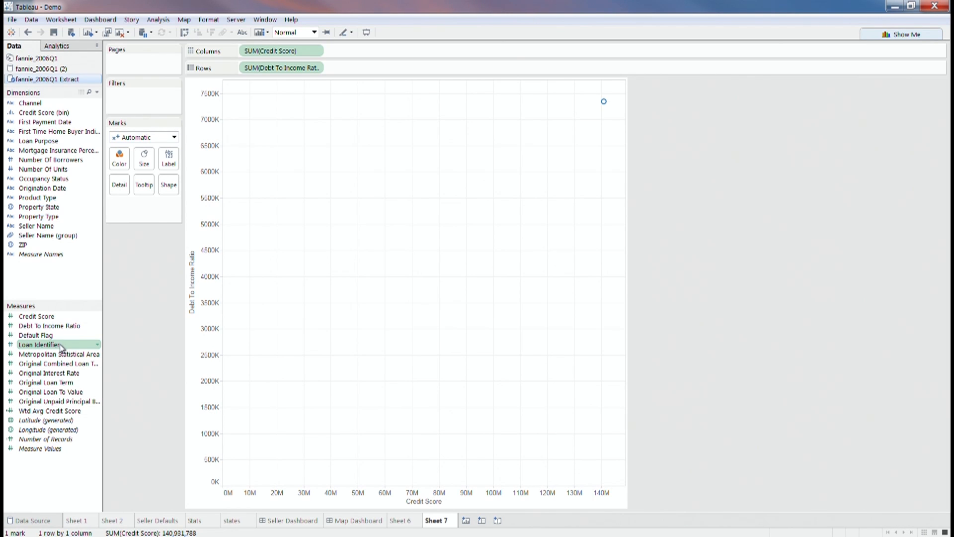
drag(60, 344, 59, 196)
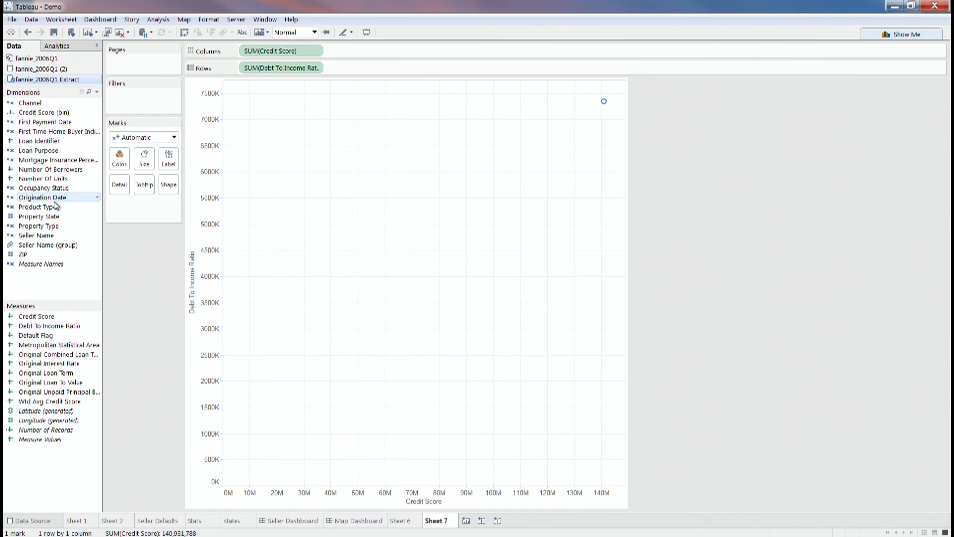
drag(60, 160, 417, 174)
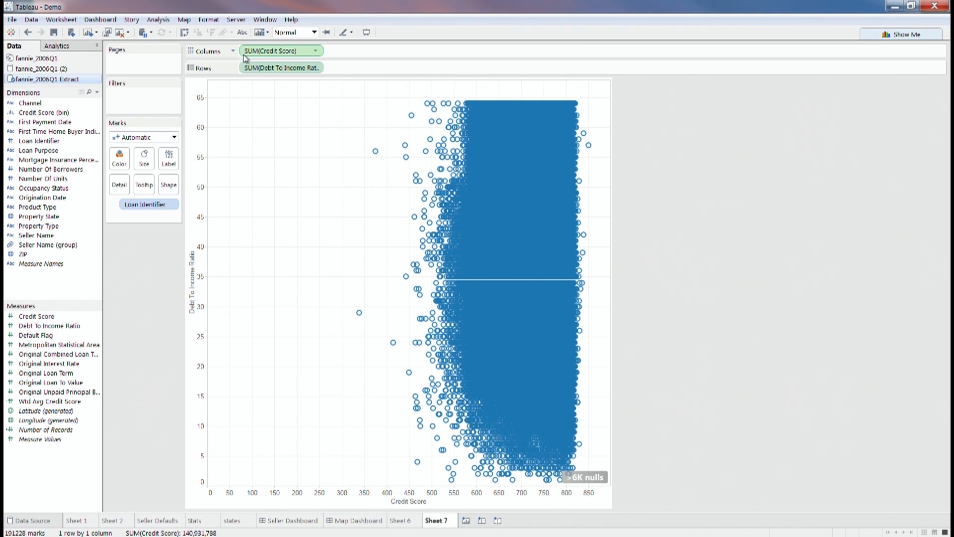
click(185, 33)
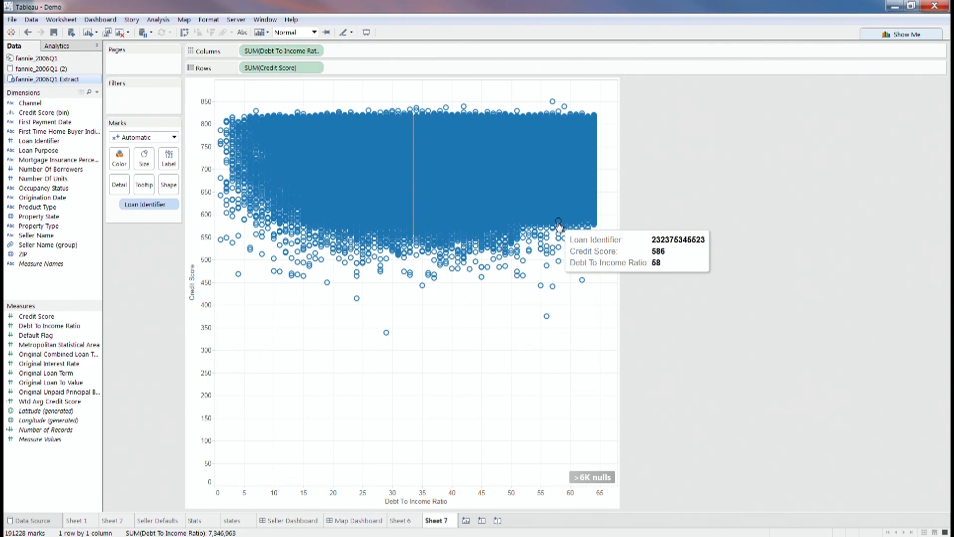
- Show a trend line: Credit Score = -0.560871*Debt To Income Ratio + 736.353, P-value < 0.0001
right_click(511, 188)
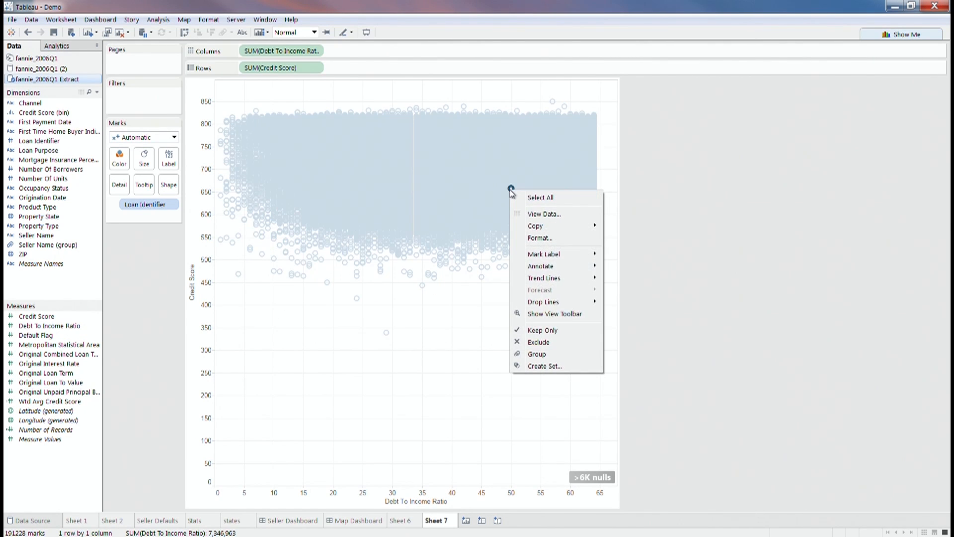
mouse_move(541, 286)
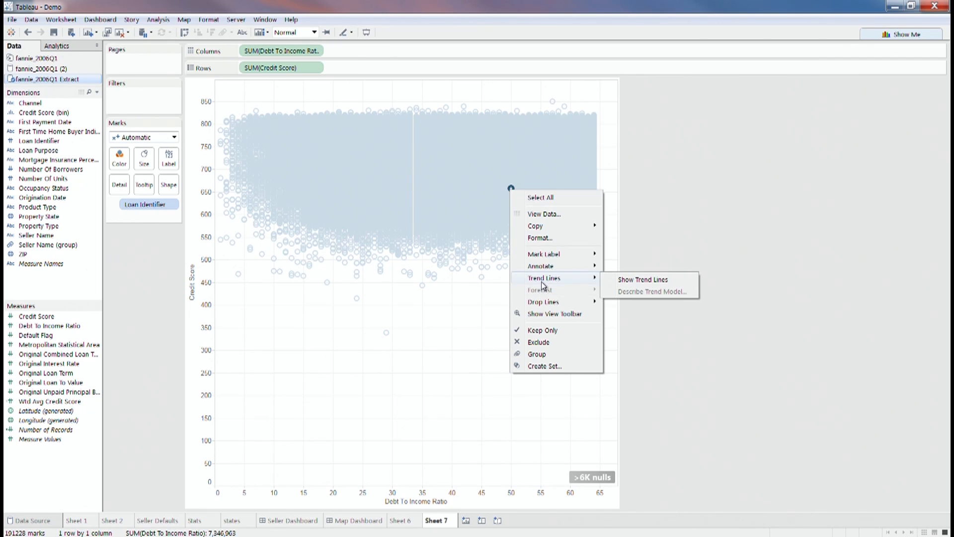
click(617, 282)
click(488, 311)
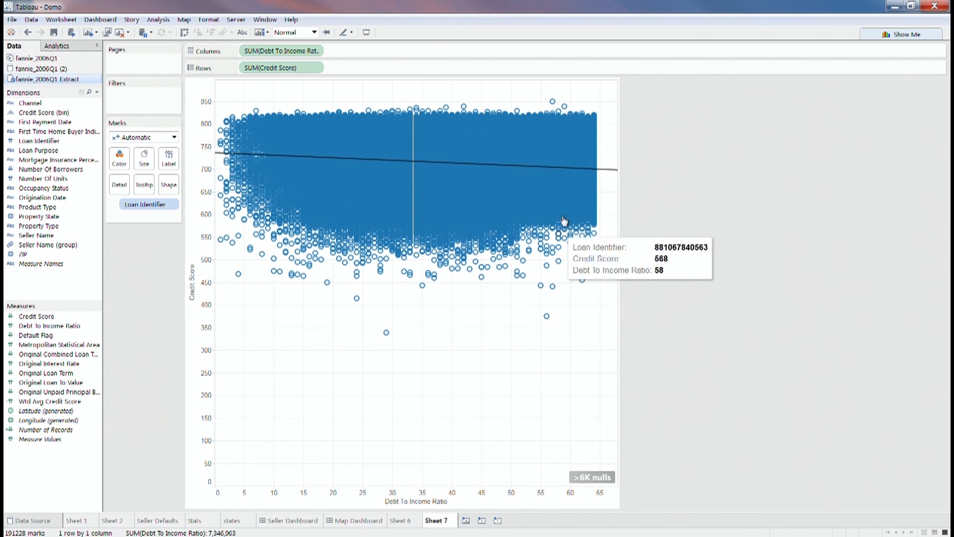
mouse_move(610, 172)
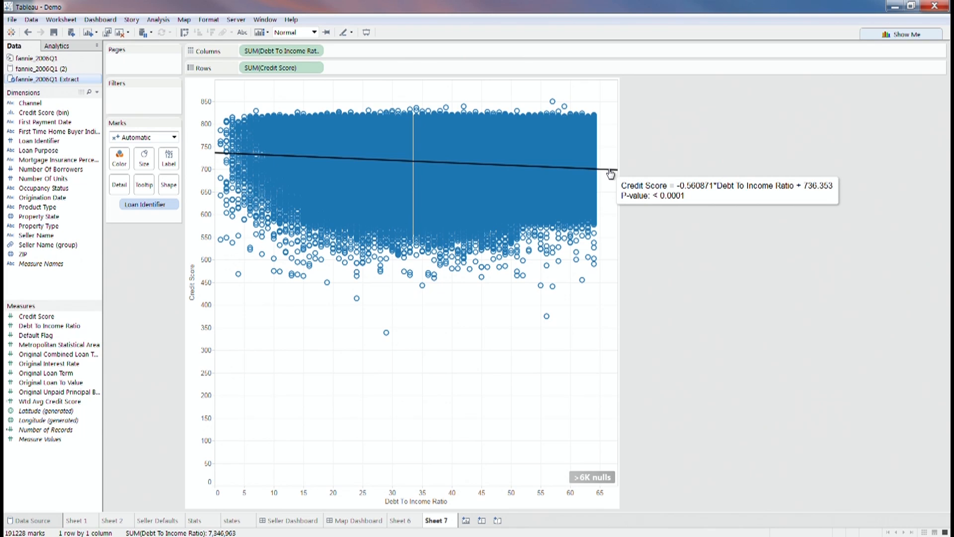